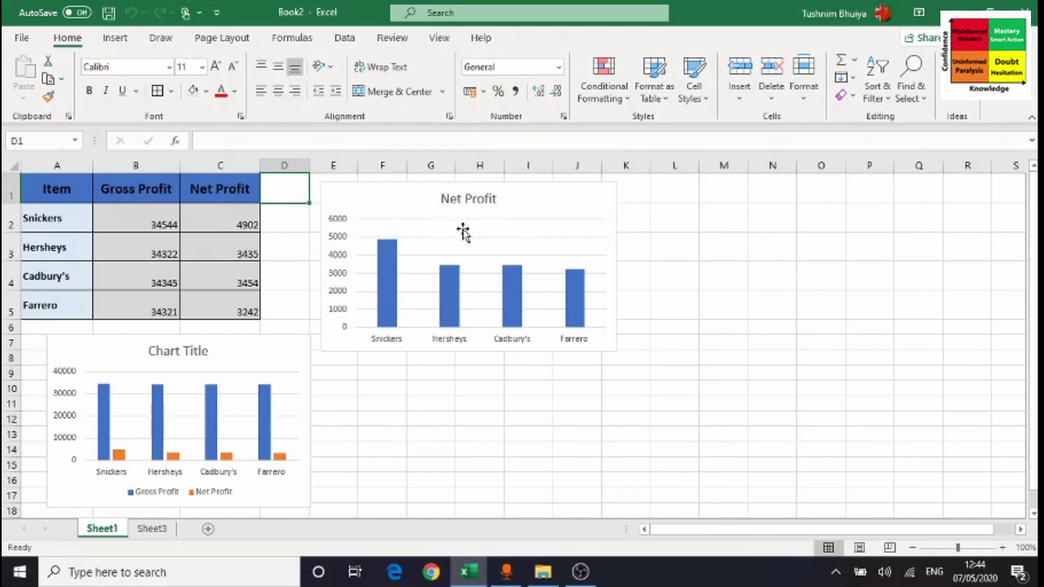
# - Examine the Net Profit chart and the combined gross and net profit chart on Sheet1
pyautogui.click(464, 228)
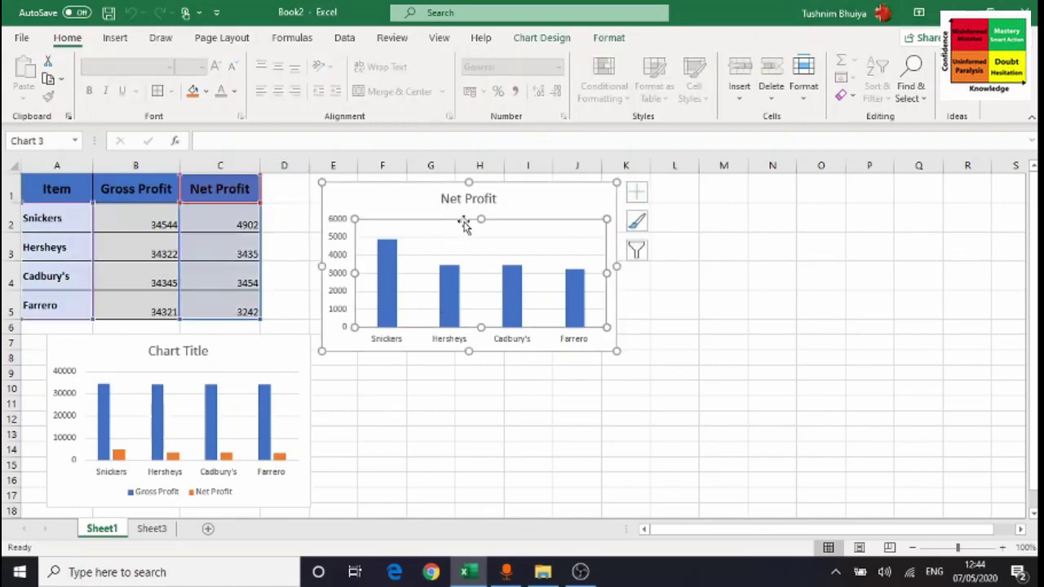
pyautogui.click(216, 363)
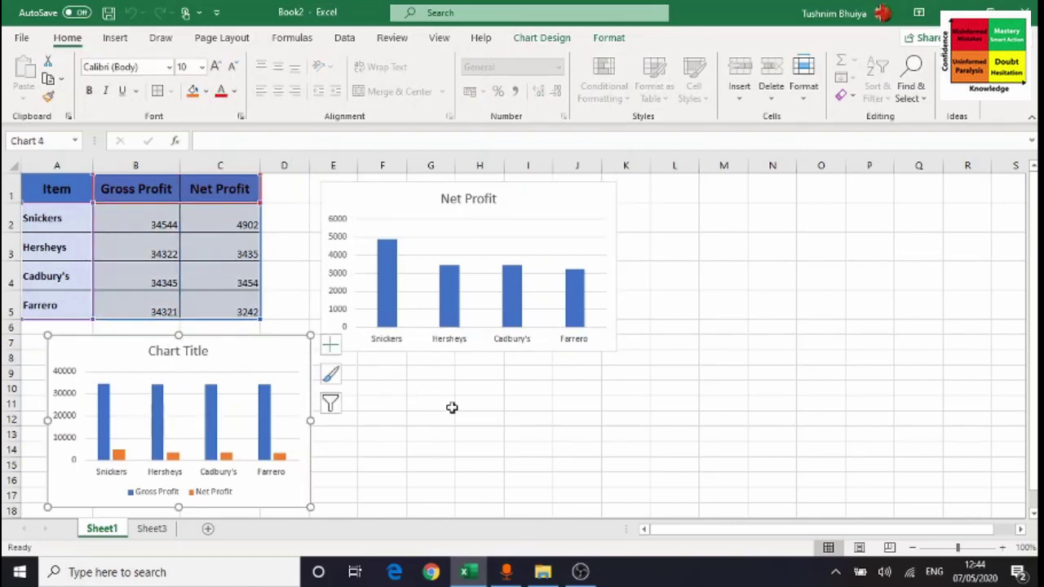
pyautogui.click(456, 407)
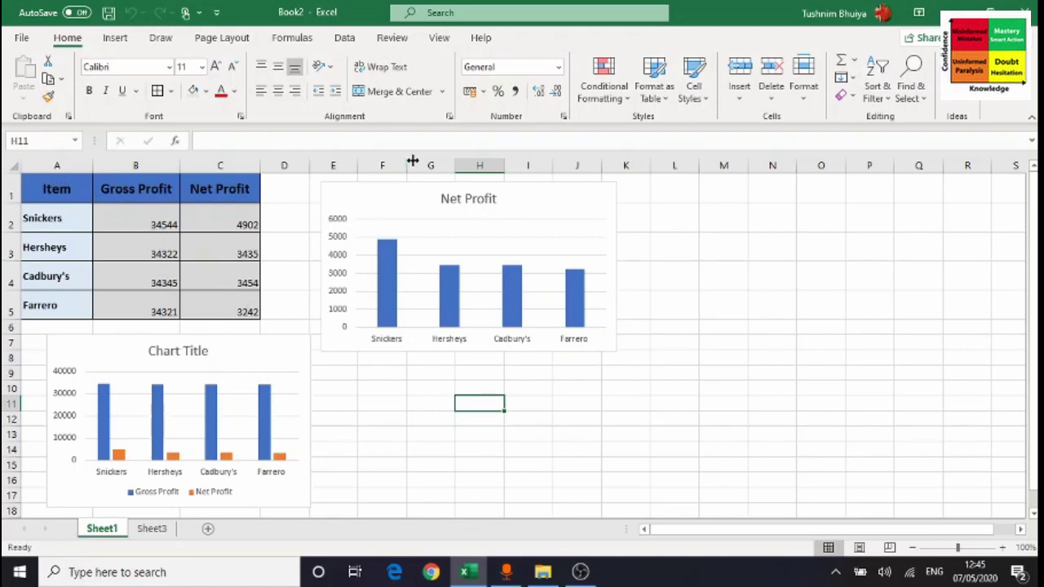
# - On Sheet3, widen columns A to C together to one equal width
pyautogui.click(154, 529)
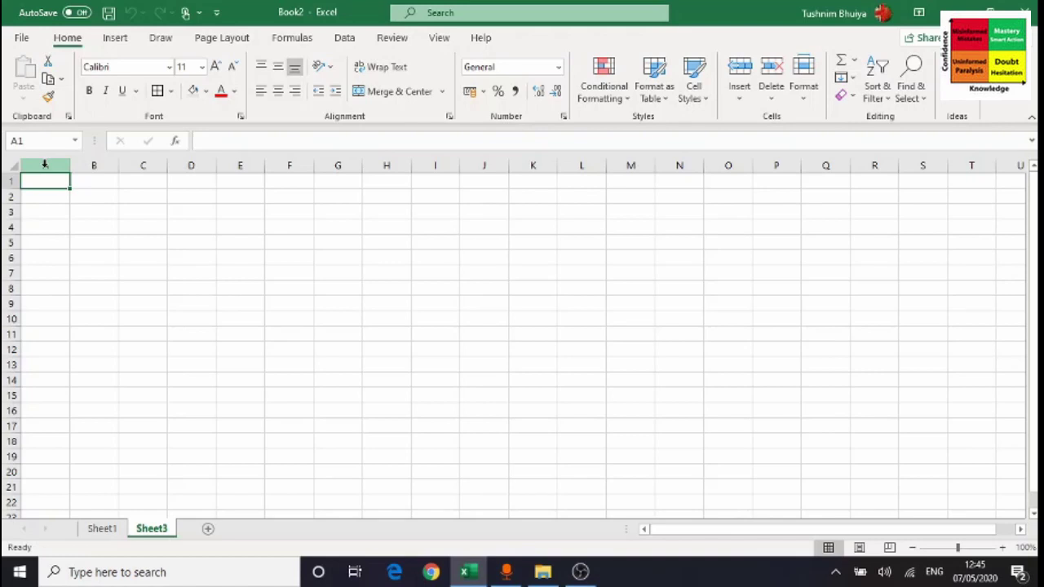
pyautogui.moveTo(44, 164); pyautogui.dragTo(140, 159)
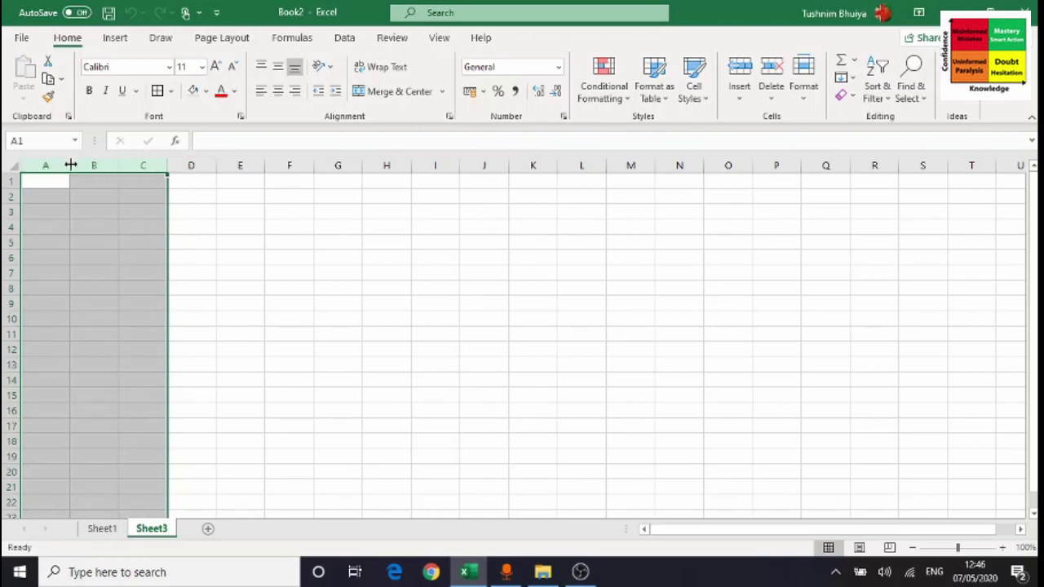
pyautogui.click(206, 226)
pyautogui.moveTo(40, 166); pyautogui.dragTo(155, 167)
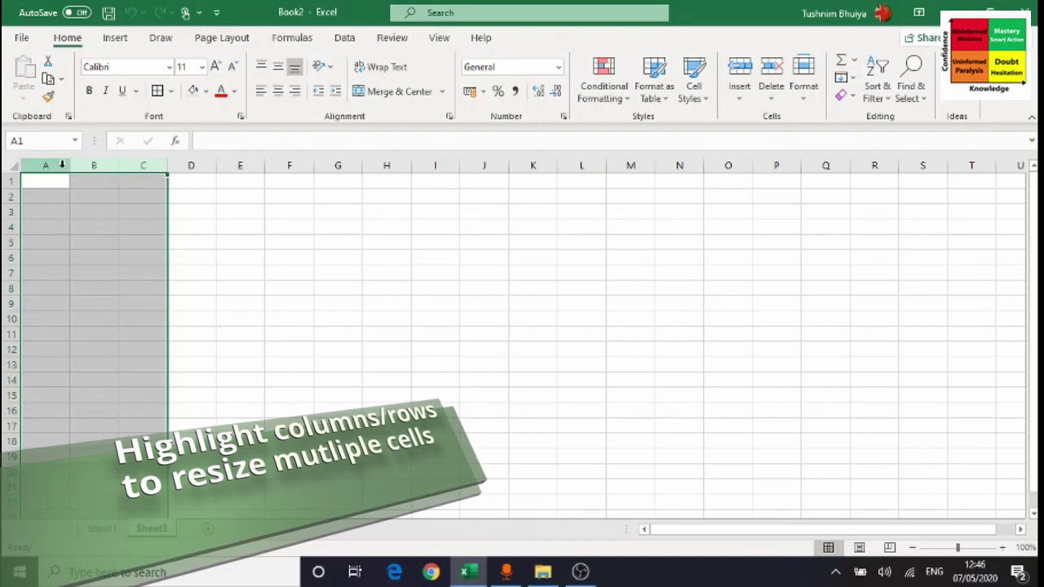
pyautogui.moveTo(69, 165); pyautogui.dragTo(98, 175)
pyautogui.click(147, 182)
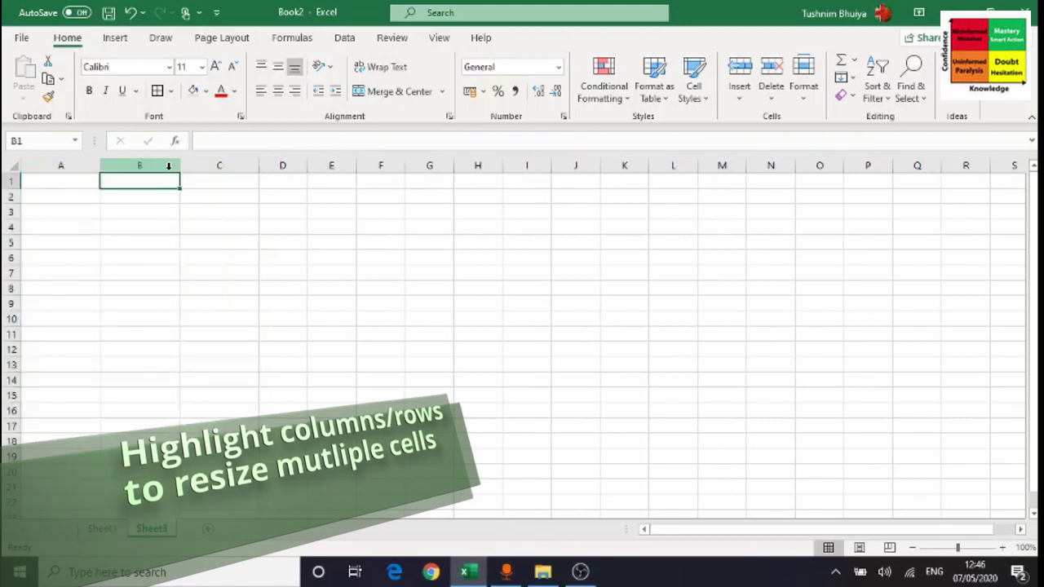
pyautogui.click(177, 166)
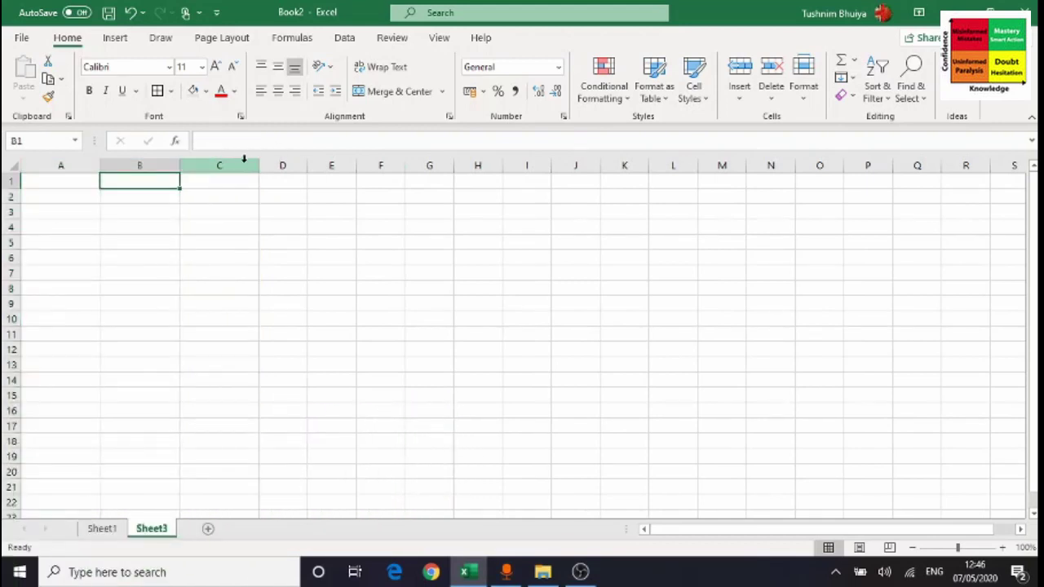
pyautogui.moveTo(257, 167); pyautogui.dragTo(256, 165)
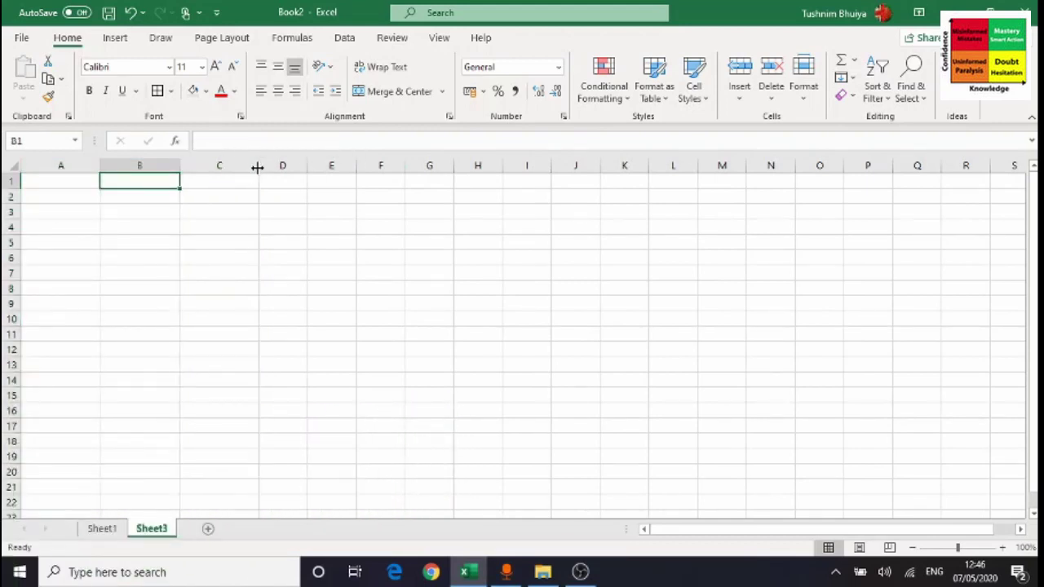
pyautogui.moveTo(177, 169); pyautogui.dragTo(178, 172)
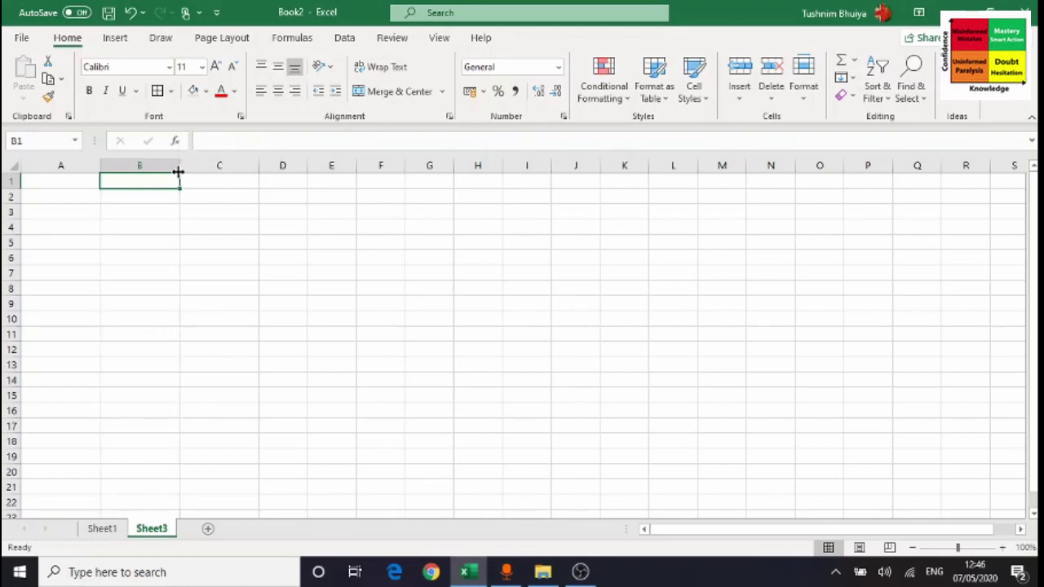
# - Increase the height of row 1 to about 37.50 and enlarge rows 2 to 4 together to a slightly smaller equal height
pyautogui.click(12, 179)
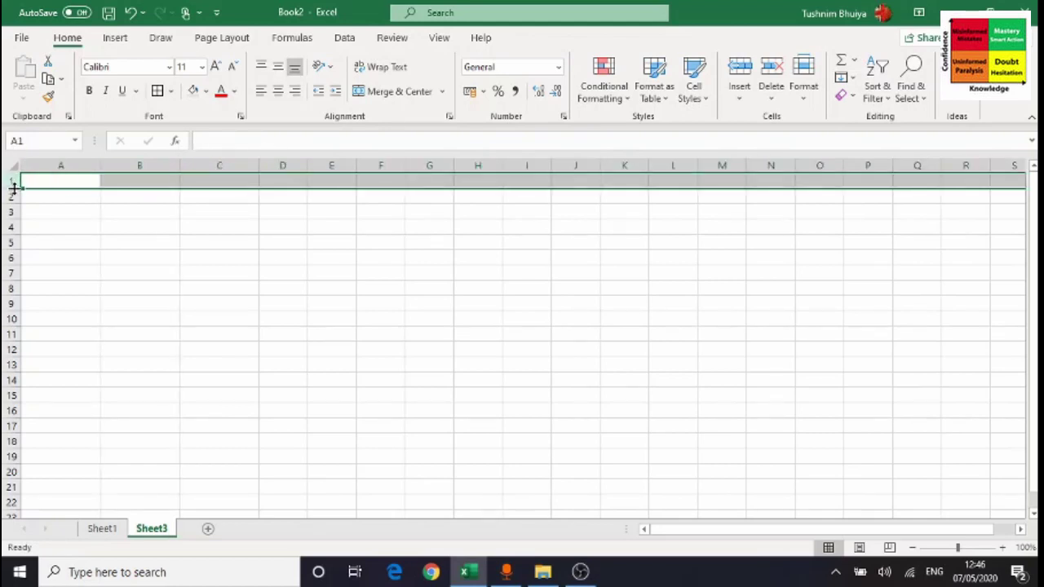
pyautogui.moveTo(14, 186); pyautogui.dragTo(19, 208)
pyautogui.click(17, 222)
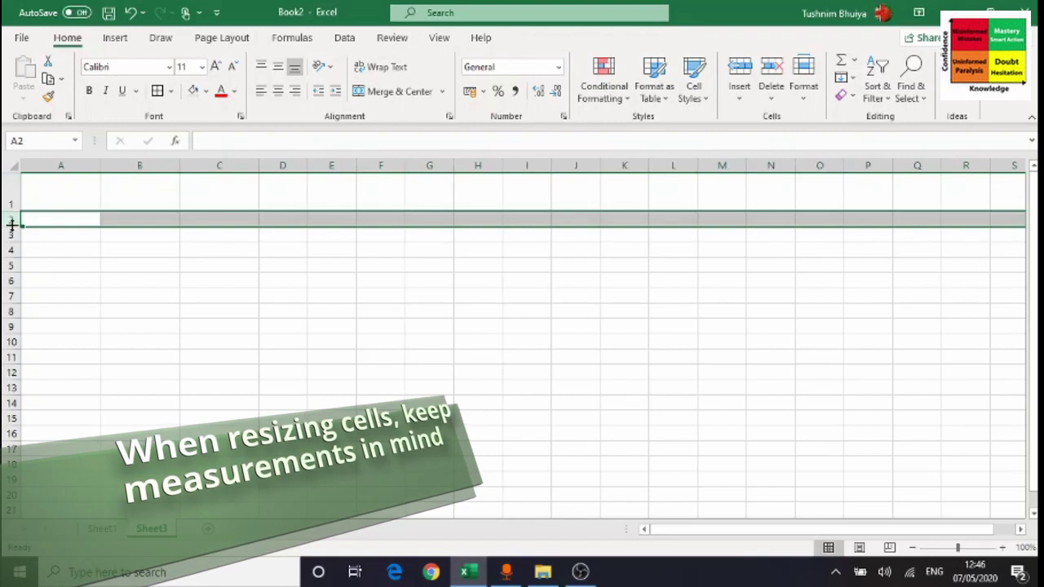
pyautogui.moveTo(12, 220); pyautogui.dragTo(11, 253)
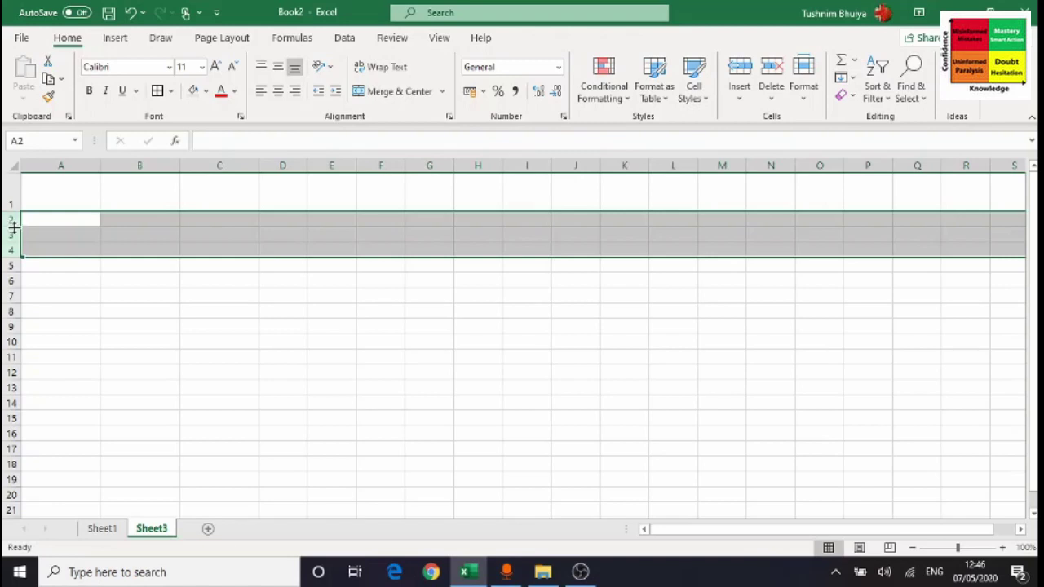
pyautogui.moveTo(15, 225); pyautogui.dragTo(18, 244)
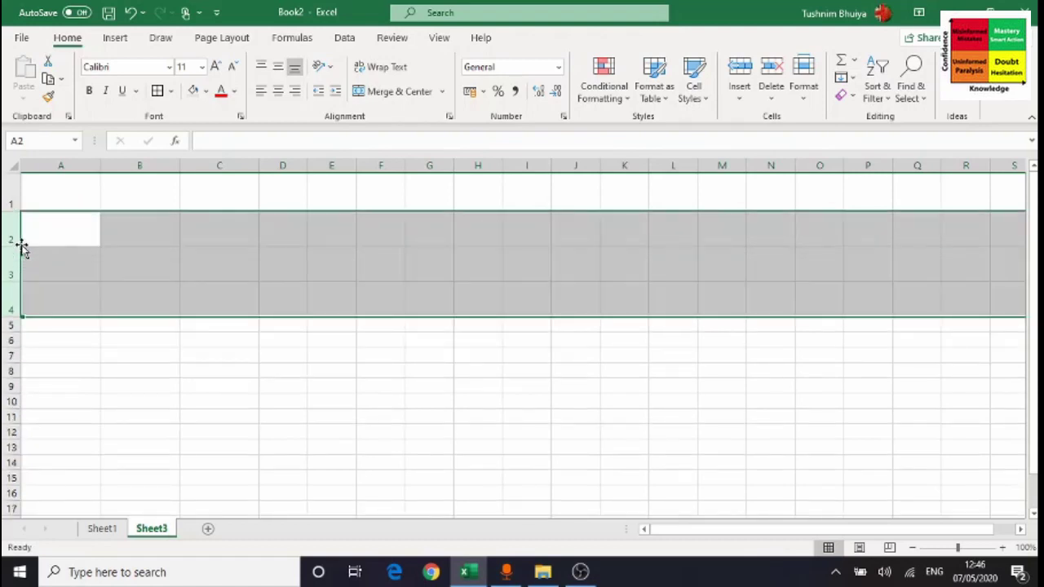
pyautogui.click(51, 226)
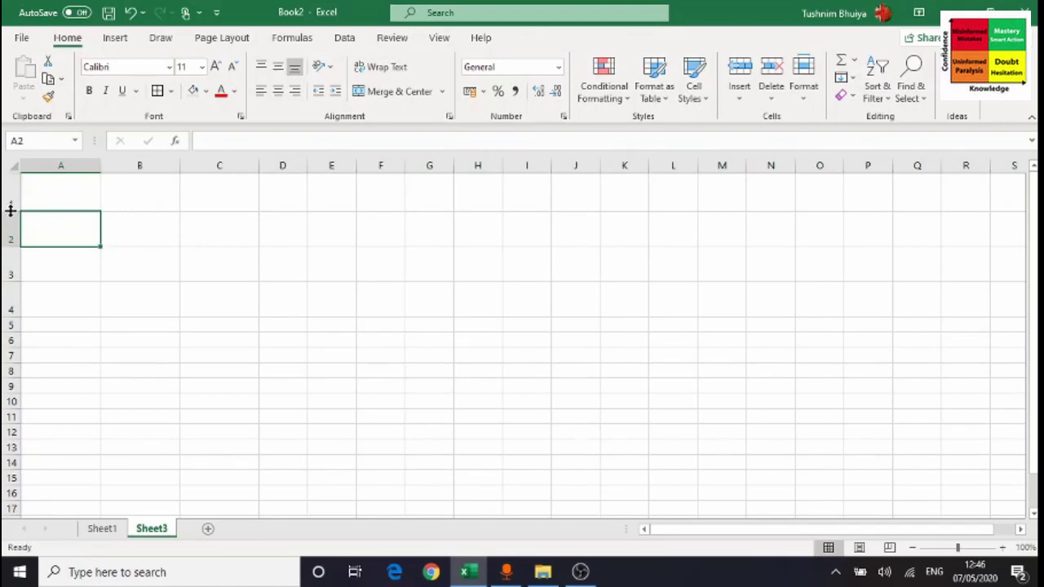
pyautogui.click(51, 190)
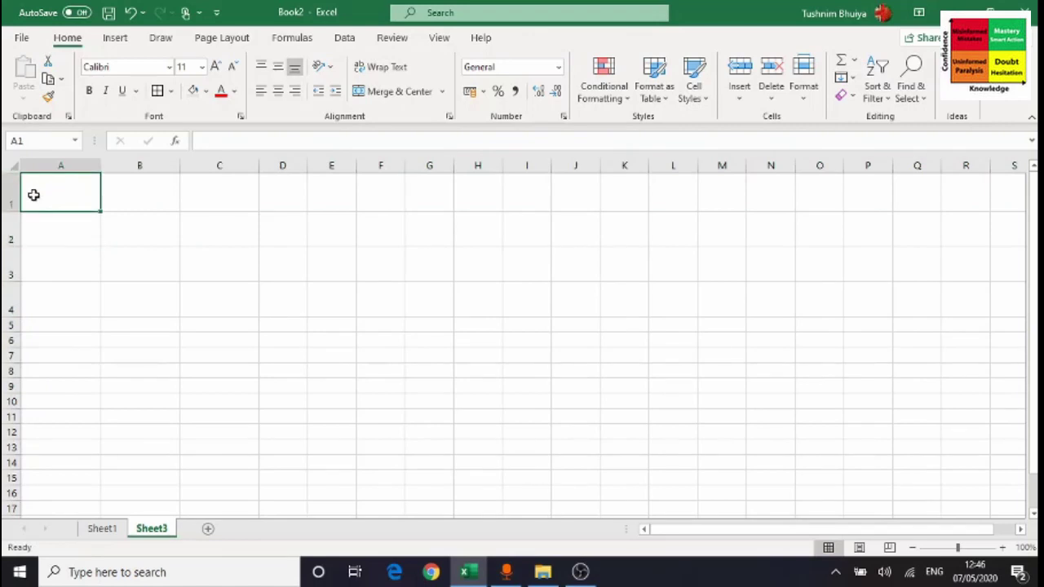
# - Make row 1 clearly taller than the equally sized rows 2 to 4
pyautogui.click(10, 232)
pyautogui.click(9, 245)
pyautogui.moveTo(14, 278); pyautogui.dragTo(14, 278)
pyautogui.click(10, 315)
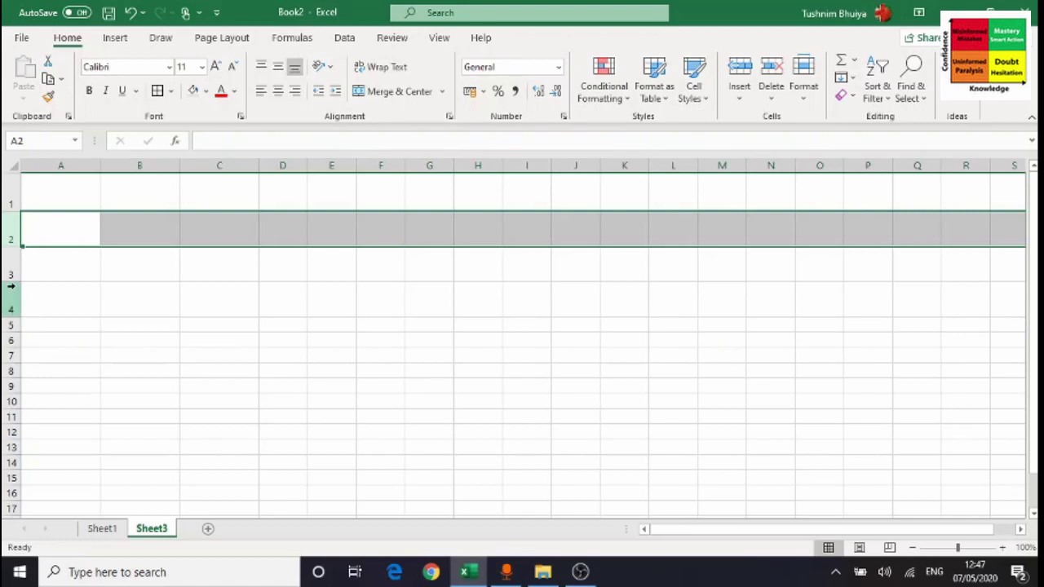
pyautogui.click(14, 209)
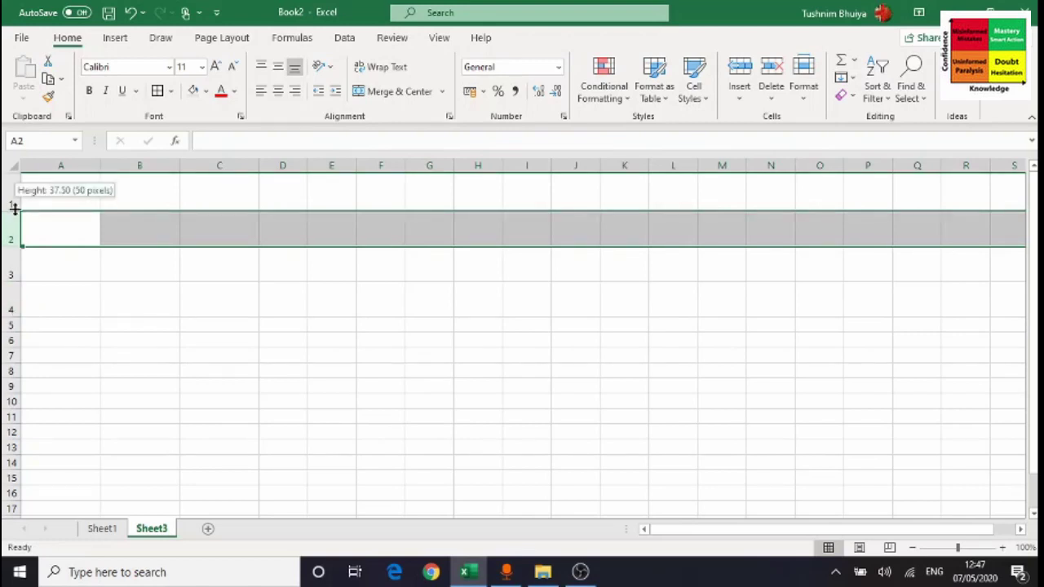
pyautogui.moveTo(14, 209); pyautogui.dragTo(14, 226)
pyautogui.click(72, 255)
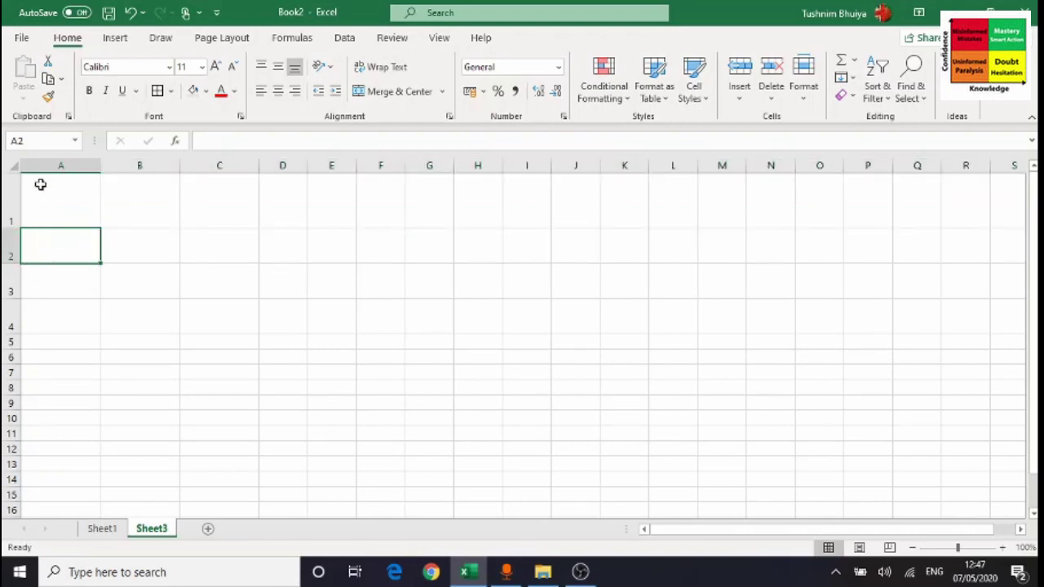
# - Narrow columns A to C together to less than half their width
pyautogui.moveTo(51, 164); pyautogui.dragTo(211, 165)
pyautogui.moveTo(98, 166); pyautogui.dragTo(53, 169)
pyautogui.click(70, 166)
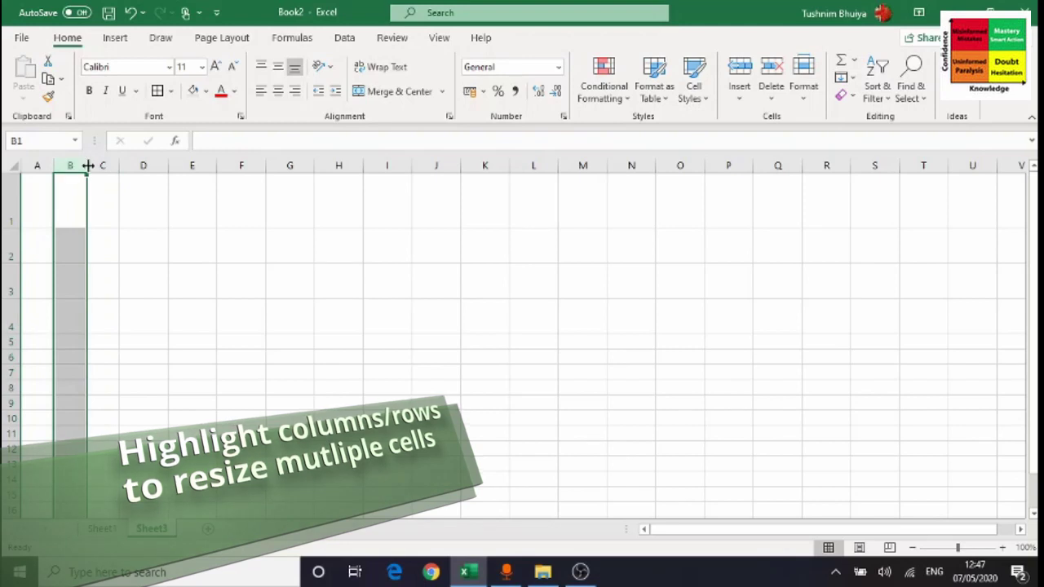
pyautogui.moveTo(120, 166); pyautogui.dragTo(120, 166)
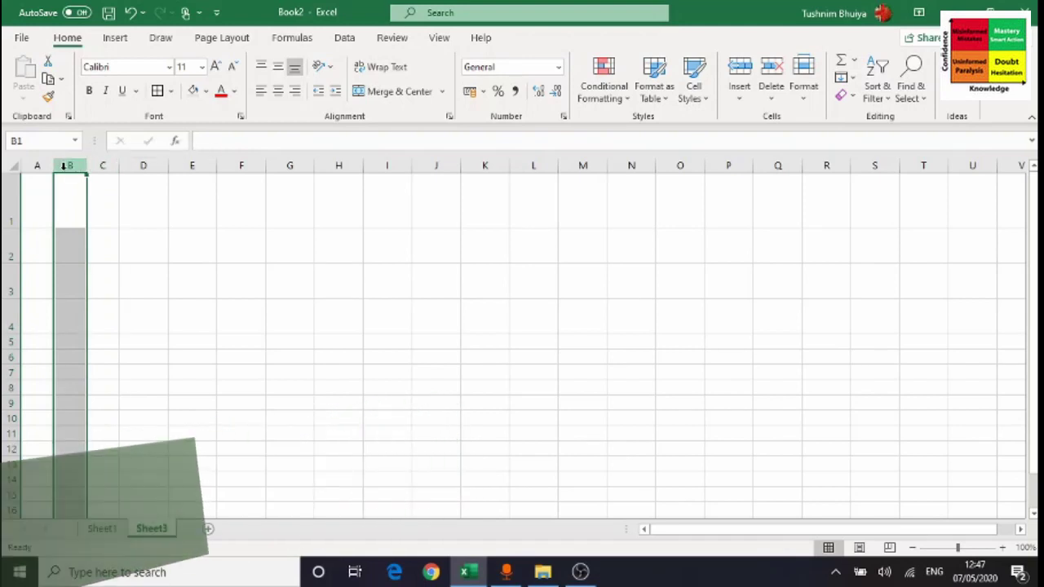
# - Widen columns A to C together so they are wider than the default columns
pyautogui.moveTo(39, 166); pyautogui.dragTo(95, 165)
pyautogui.click(131, 166)
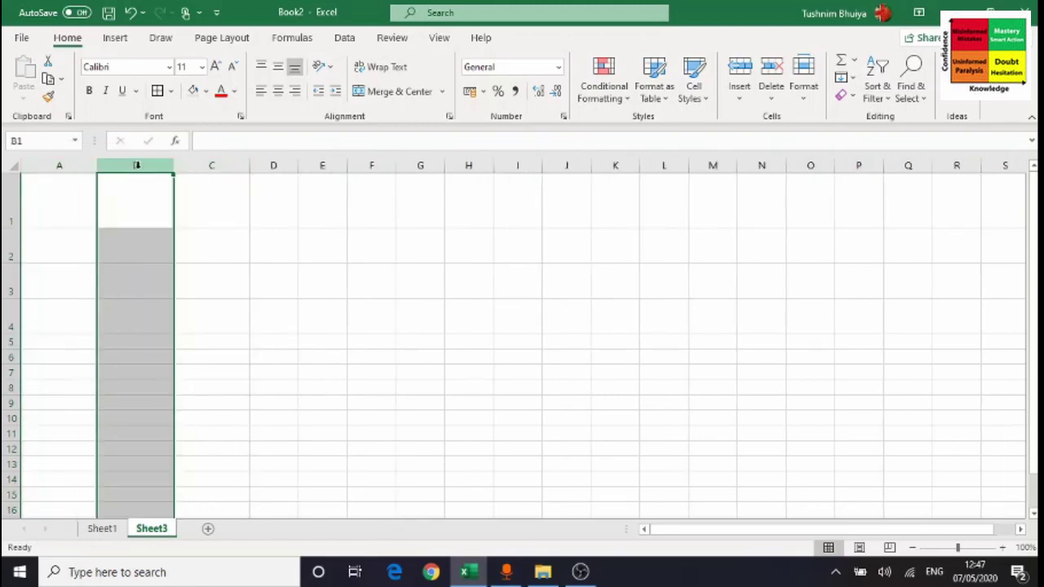
pyautogui.click(207, 165)
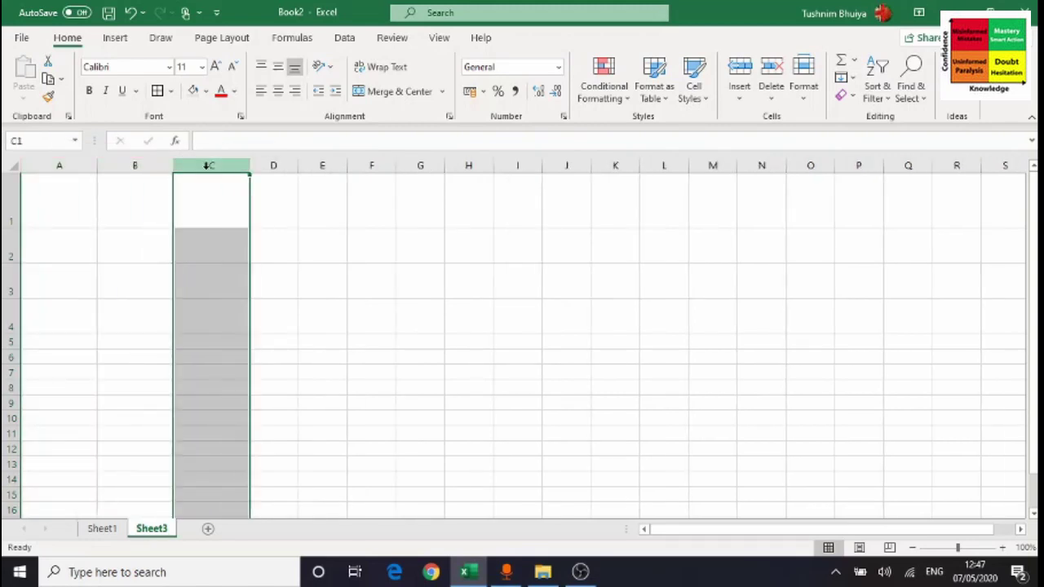
pyautogui.click(292, 186)
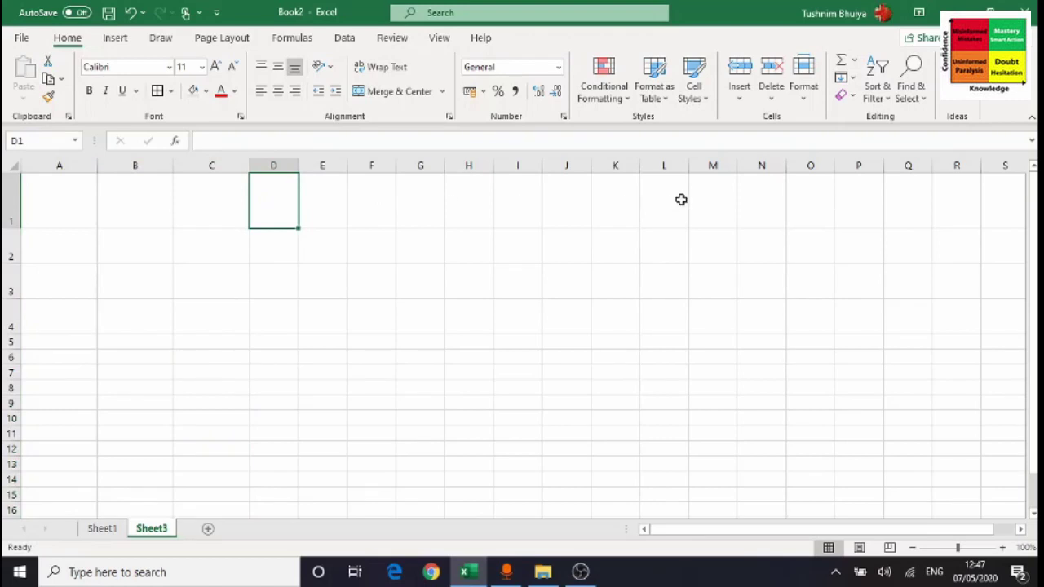
# - Shrink rows 2 to 4 together to an equal height smaller than the default rows
pyautogui.click(10, 203)
pyautogui.click(7, 244)
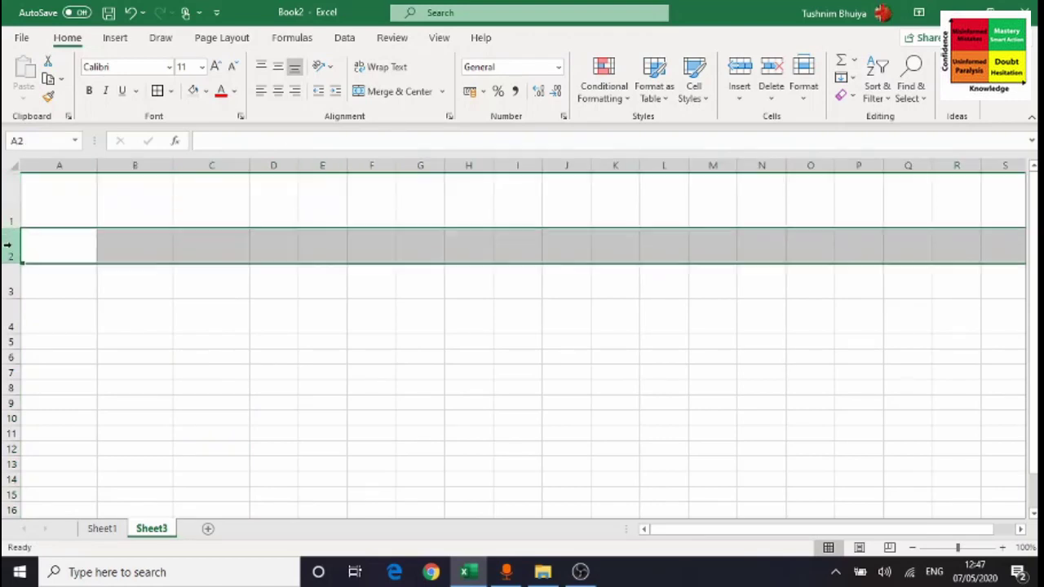
pyautogui.moveTo(11, 244); pyautogui.dragTo(9, 295)
pyautogui.moveTo(8, 321); pyautogui.dragTo(8, 321)
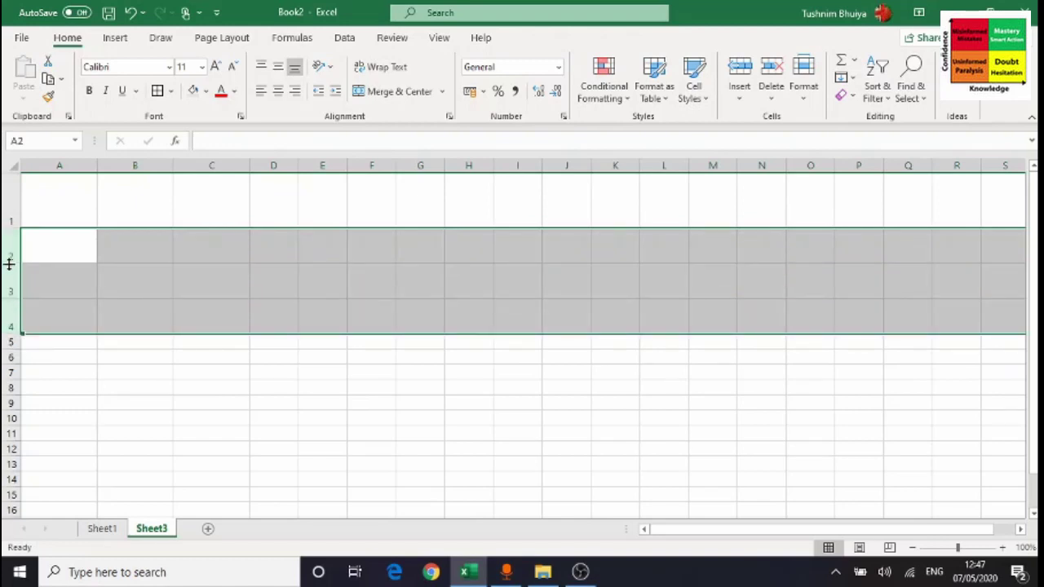
pyautogui.moveTo(11, 263); pyautogui.dragTo(10, 238)
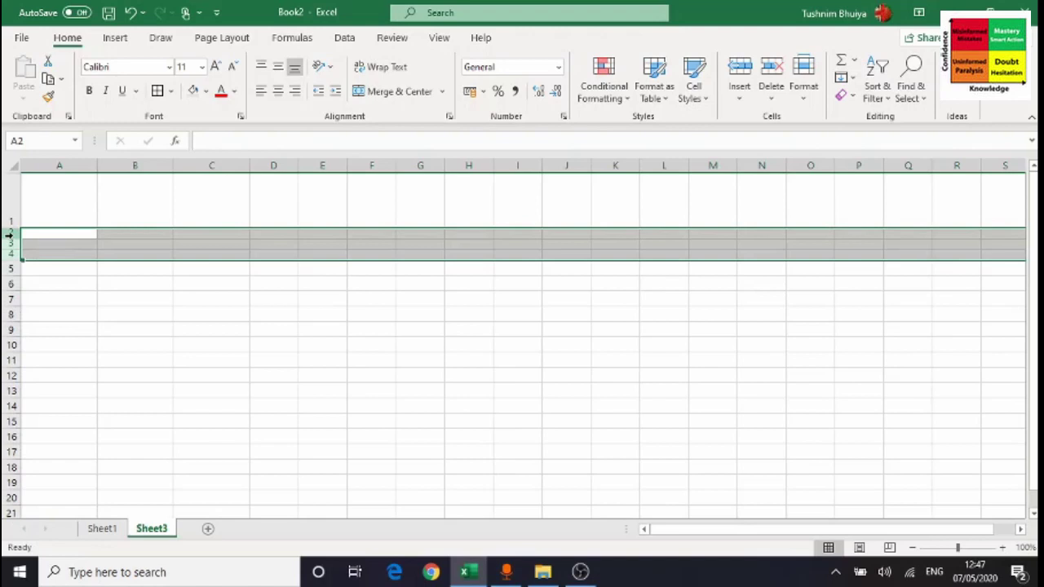
pyautogui.click(10, 235)
pyautogui.click(10, 243)
pyautogui.click(10, 254)
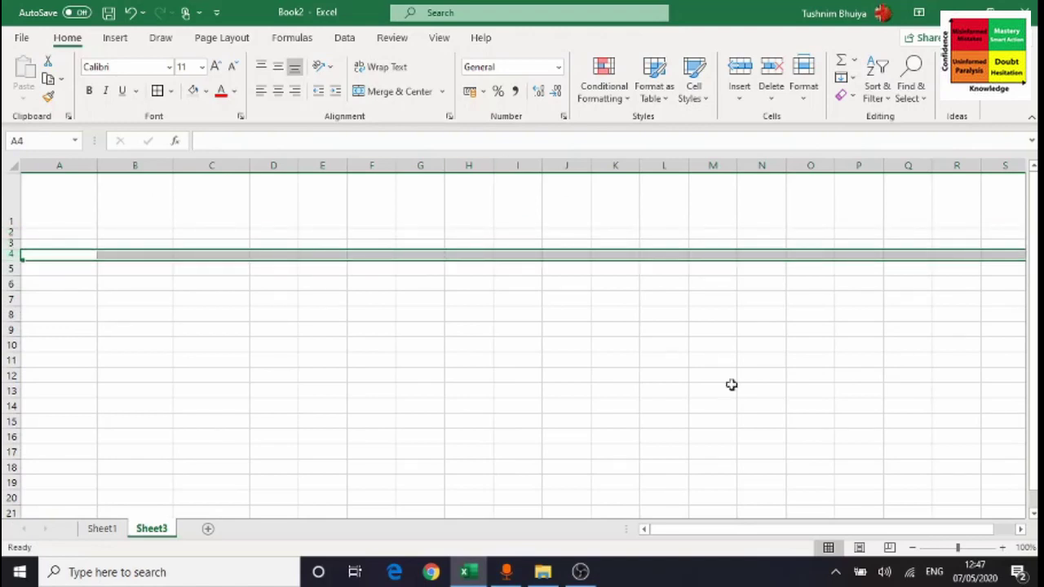
# - Increase the height of rows 2 to 4 together so they are equally taller than the default rows
pyautogui.moveTo(959, 548); pyautogui.dragTo(970, 552)
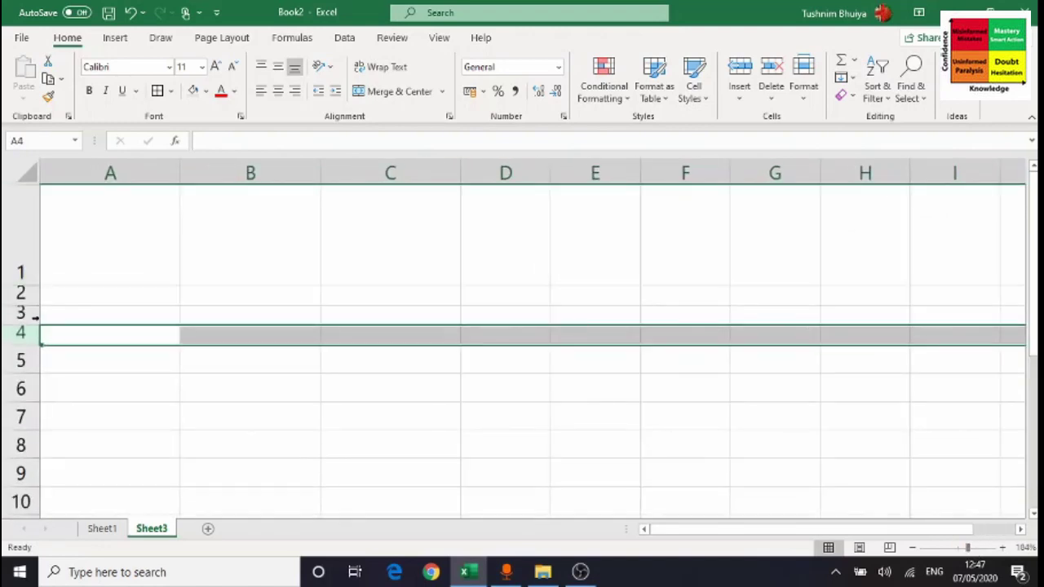
pyautogui.moveTo(35, 306); pyautogui.dragTo(23, 335)
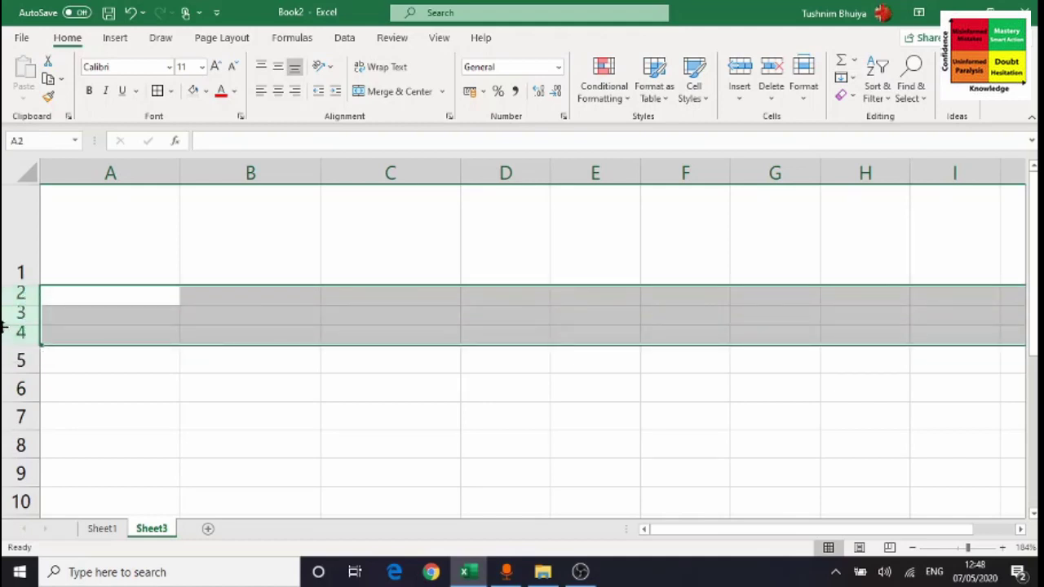
pyautogui.moveTo(23, 303); pyautogui.dragTo(22, 322)
pyautogui.moveTo(27, 359); pyautogui.dragTo(23, 369)
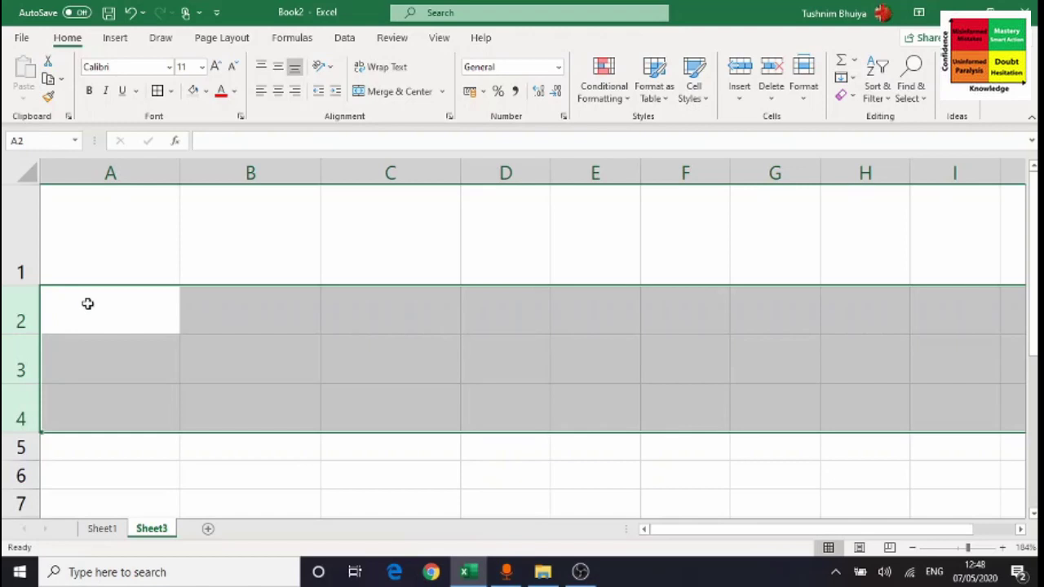
# - Resize columns A to C together to an equal width moderately wider than the default columns
pyautogui.moveTo(137, 170); pyautogui.dragTo(422, 168)
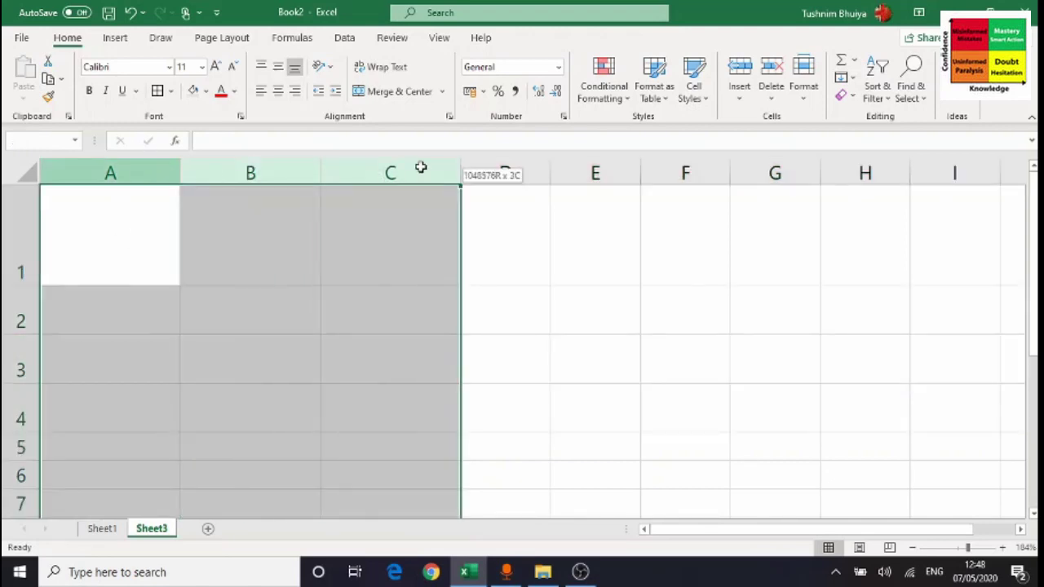
pyautogui.moveTo(180, 173); pyautogui.dragTo(102, 177)
pyautogui.click(161, 172)
pyautogui.moveTo(223, 176); pyautogui.dragTo(222, 176)
pyautogui.click(105, 173)
pyautogui.moveTo(103, 173); pyautogui.dragTo(168, 174)
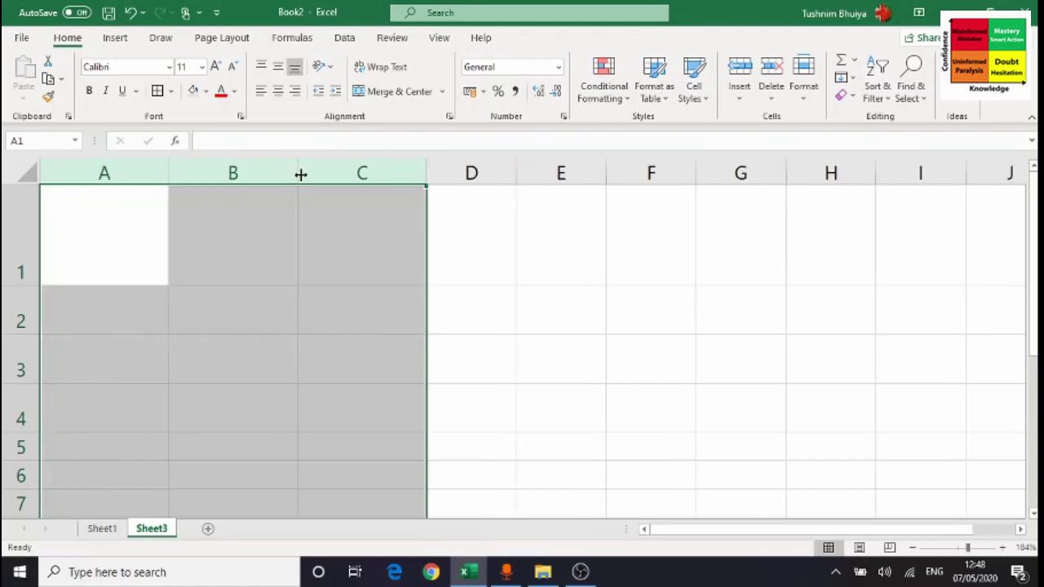
# - Enter the column headers Item, Gross Profit and Net Profit in cells A1 to C1
pyautogui.click(113, 244)
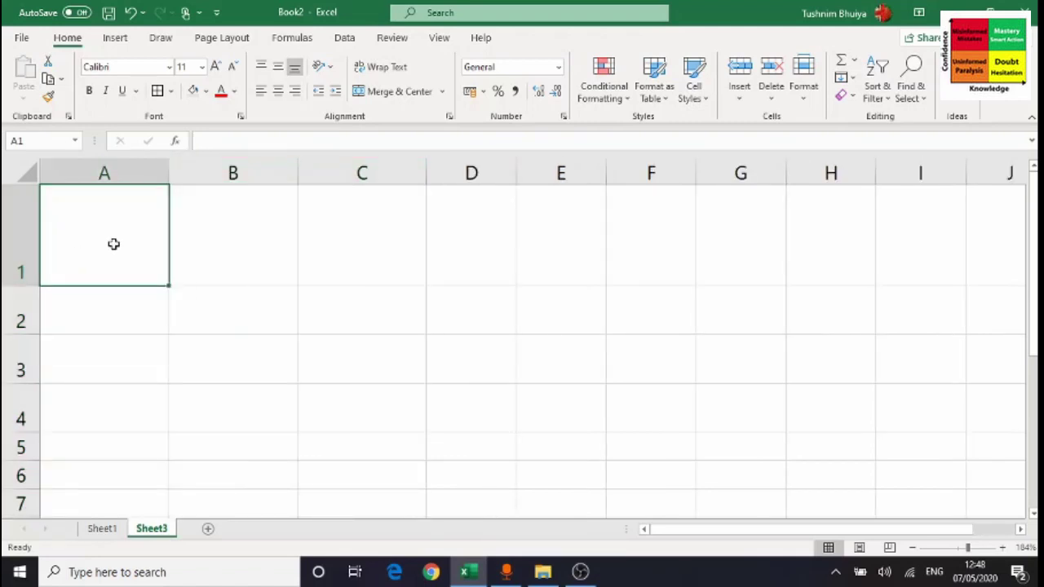
pyautogui.write('Item')
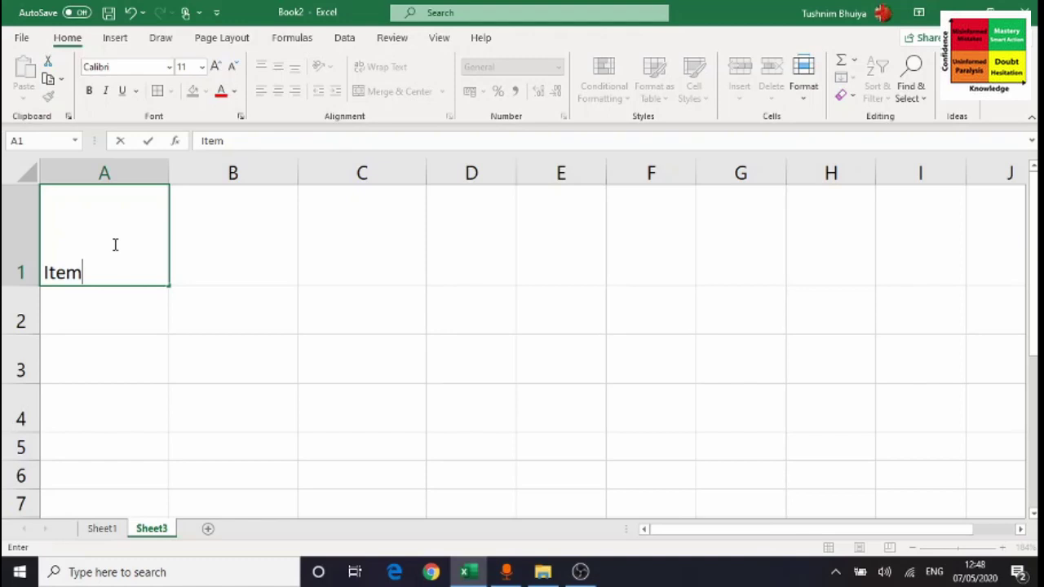
pyautogui.press('Tab')
pyautogui.write('Gr')
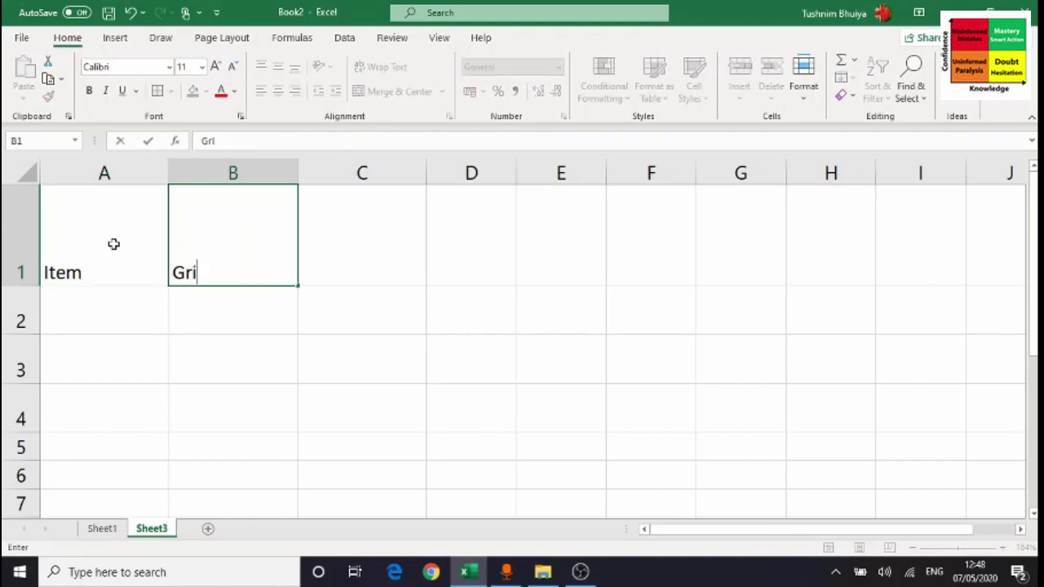
pyautogui.write('oss Pro')
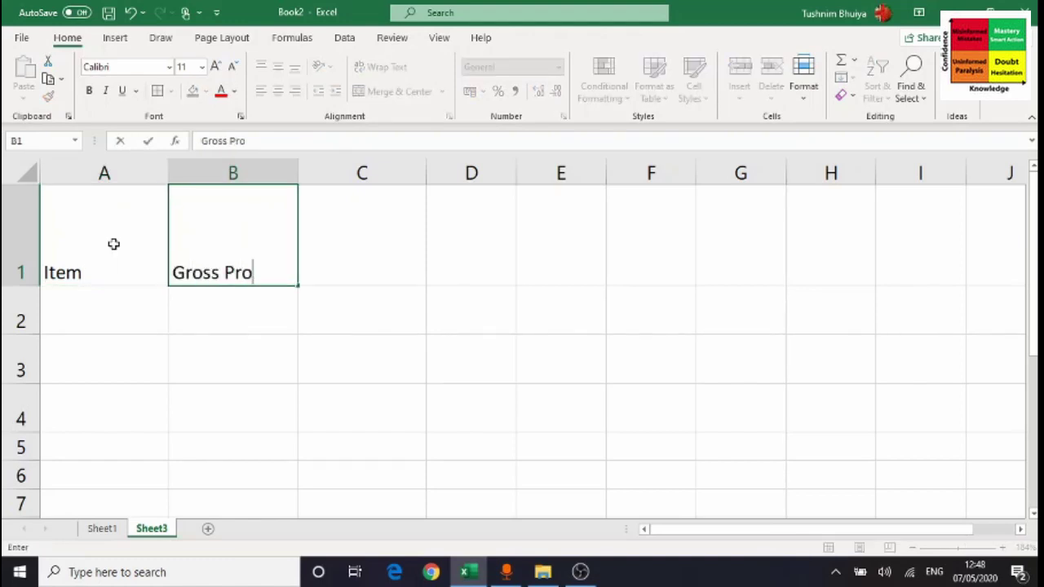
pyautogui.write('fit')
pyautogui.press('Tab')
pyautogui.write('N')
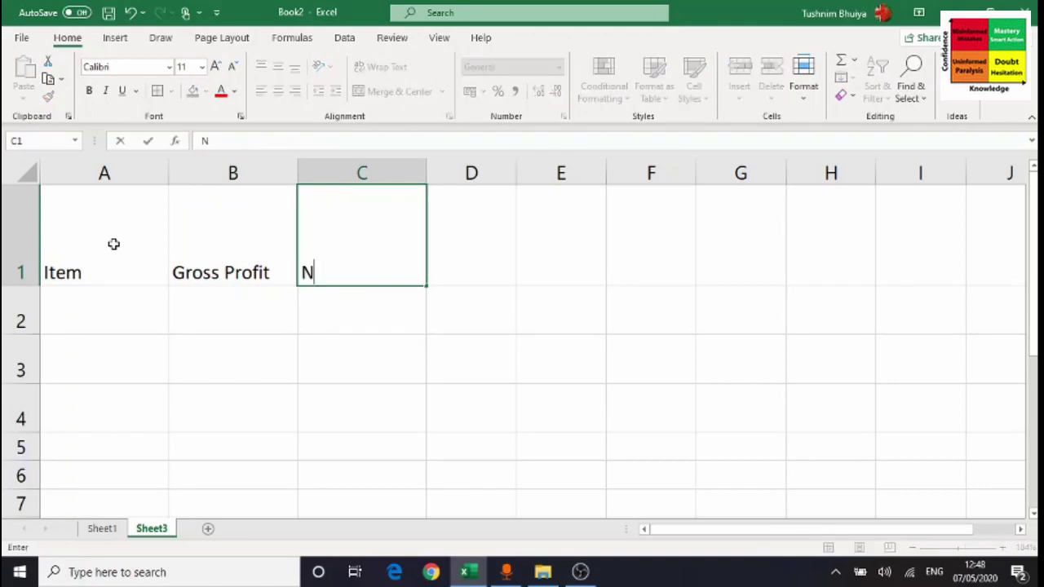
pyautogui.write('et Profut')
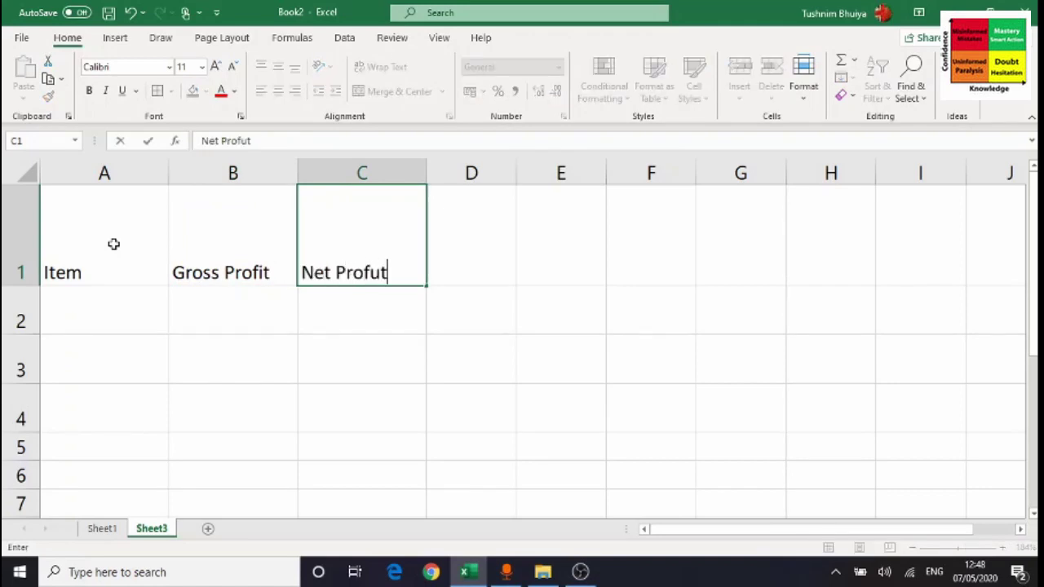
pyautogui.press('BackSpace')
pyautogui.press('BackSpace')
pyautogui.write('it')
pyautogui.press('Return')
# - List the items Cadbury's, Hershey's and Ferrero under the Item header in cells A2 to A4
pyautogui.write('C')
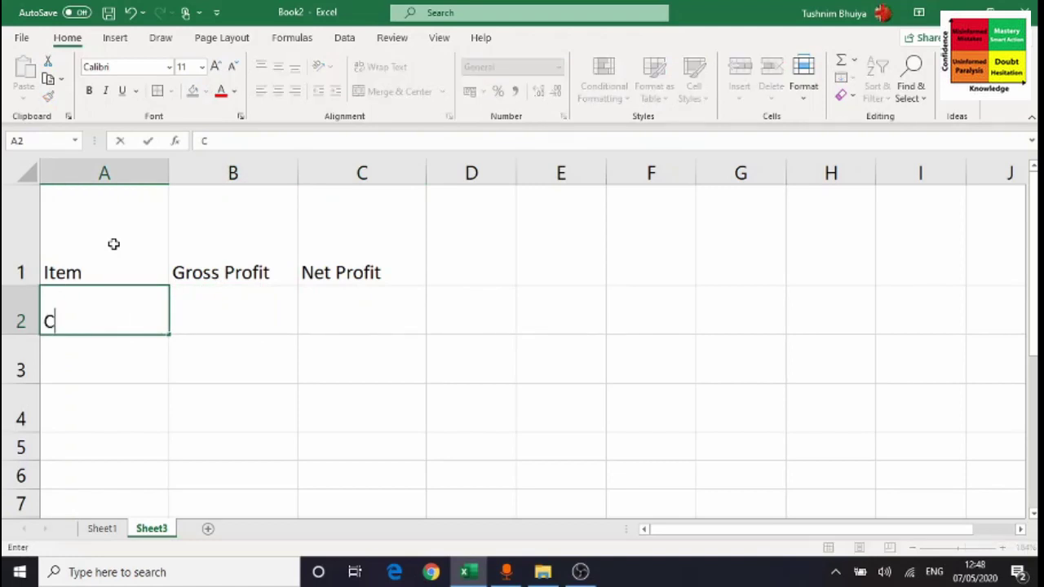
pyautogui.write("adbury's")
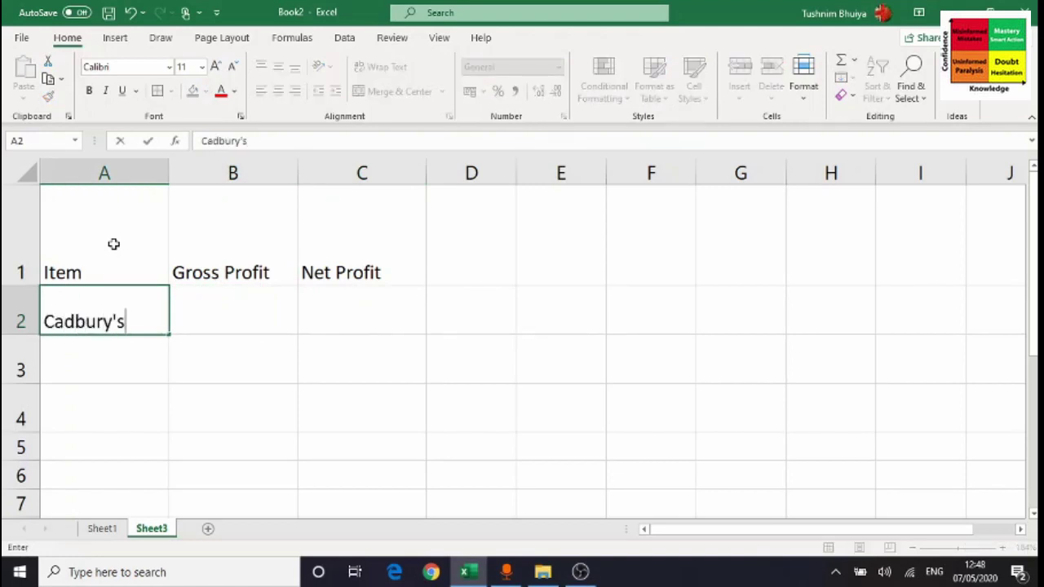
pyautogui.press('Return')
pyautogui.write("Hershey's")
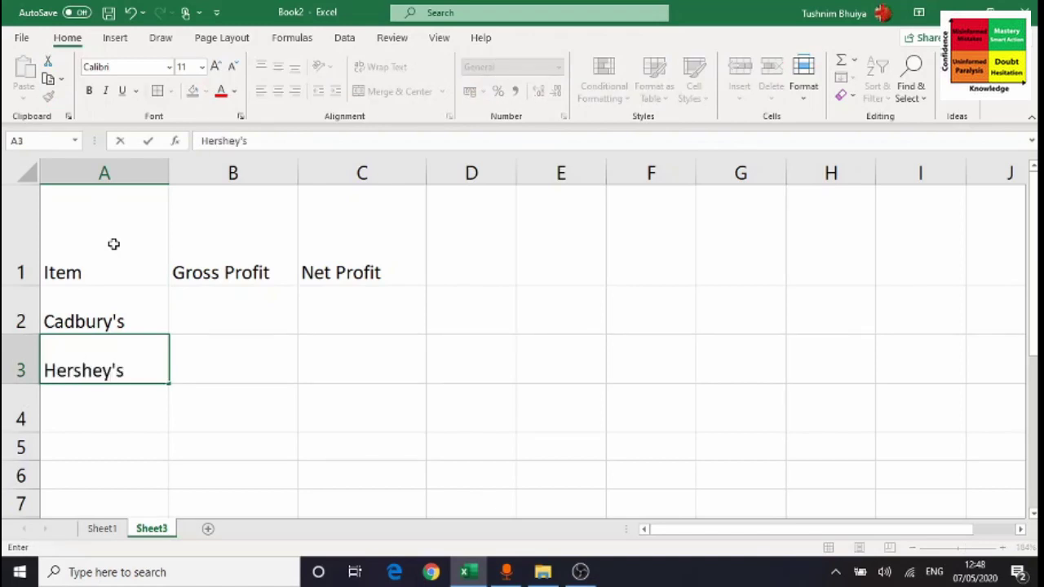
pyautogui.press('Return')
pyautogui.write('Ferre')
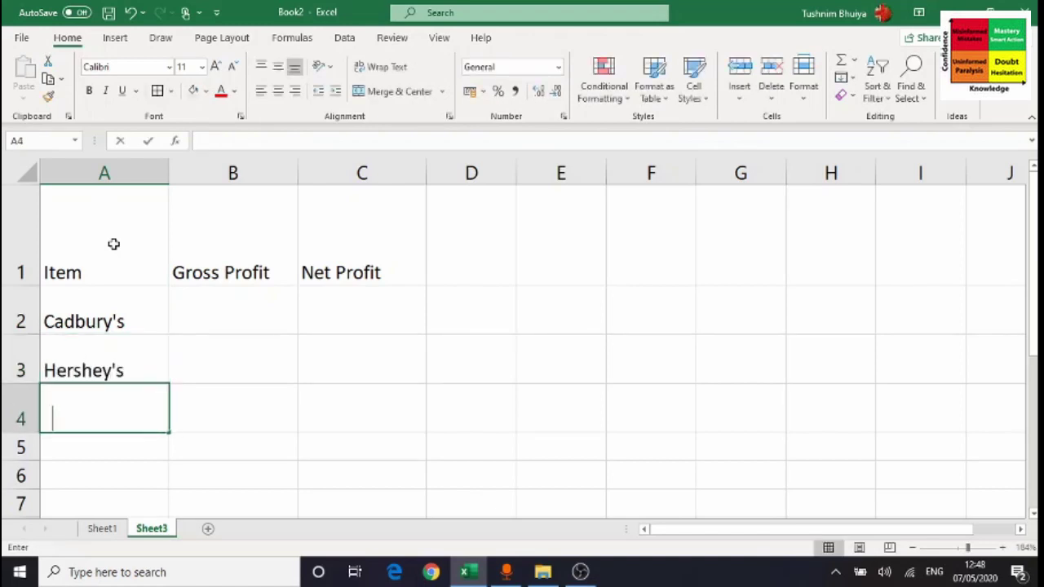
pyautogui.write('ro')
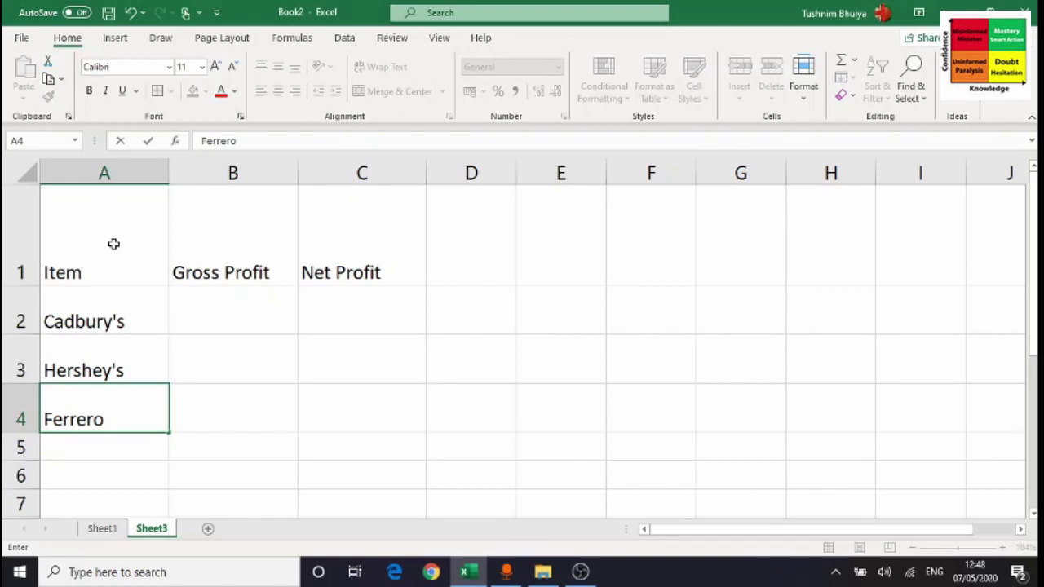
pyautogui.press('Return')
# - Fill in the Gross Profit figures in B2 to B4: 45323 for Cadbury's, 54534 for Hershey's and 45345 for Ferrero
pyautogui.press('Right')
pyautogui.press('Up')
pyautogui.press('Up')
pyautogui.press('Up')
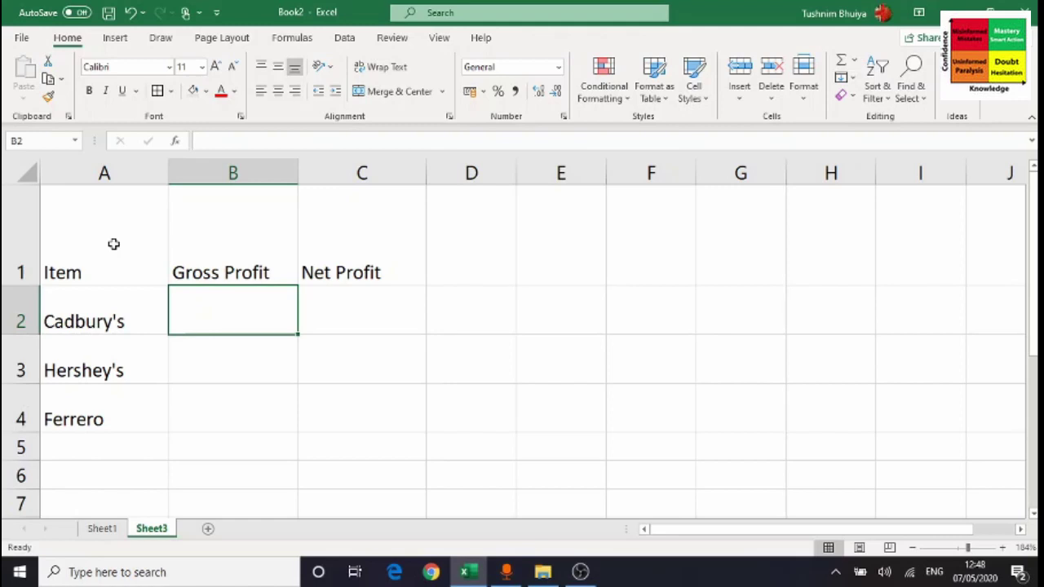
pyautogui.write('45323')
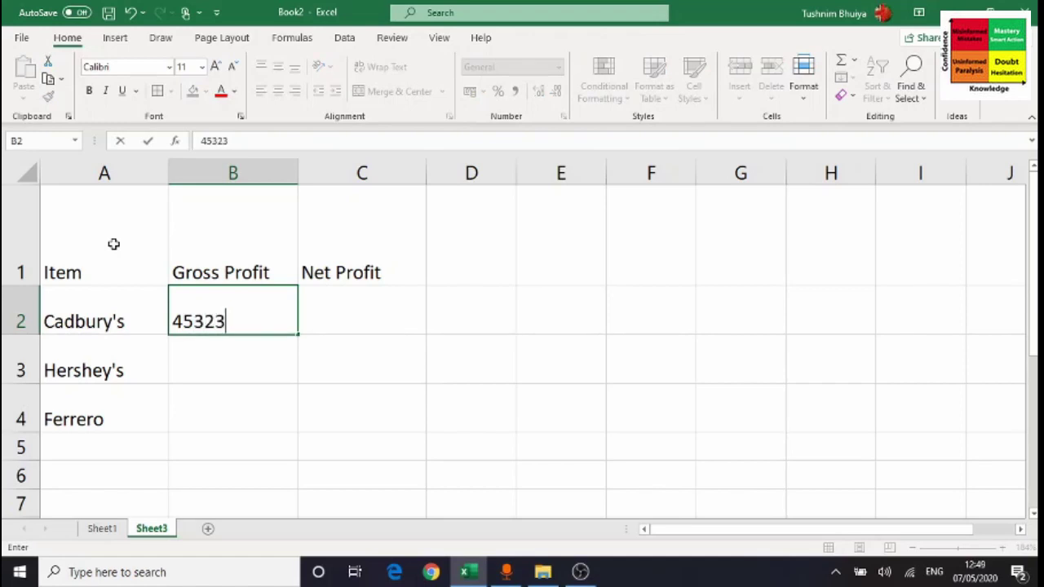
pyautogui.press('Return')
pyautogui.write('4533')
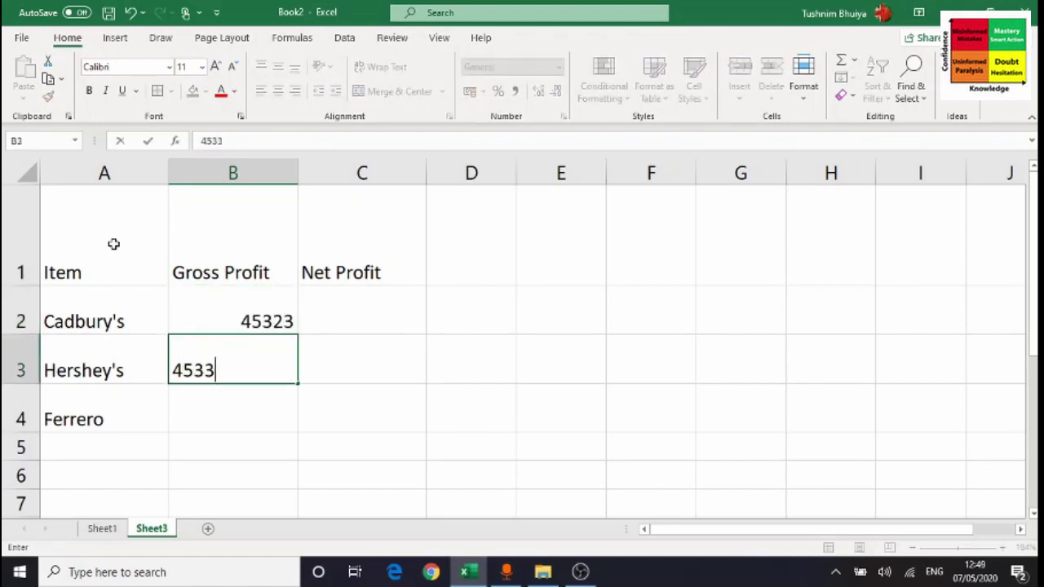
pyautogui.press('Return')
pyautogui.press('Up')
pyautogui.write('54534')
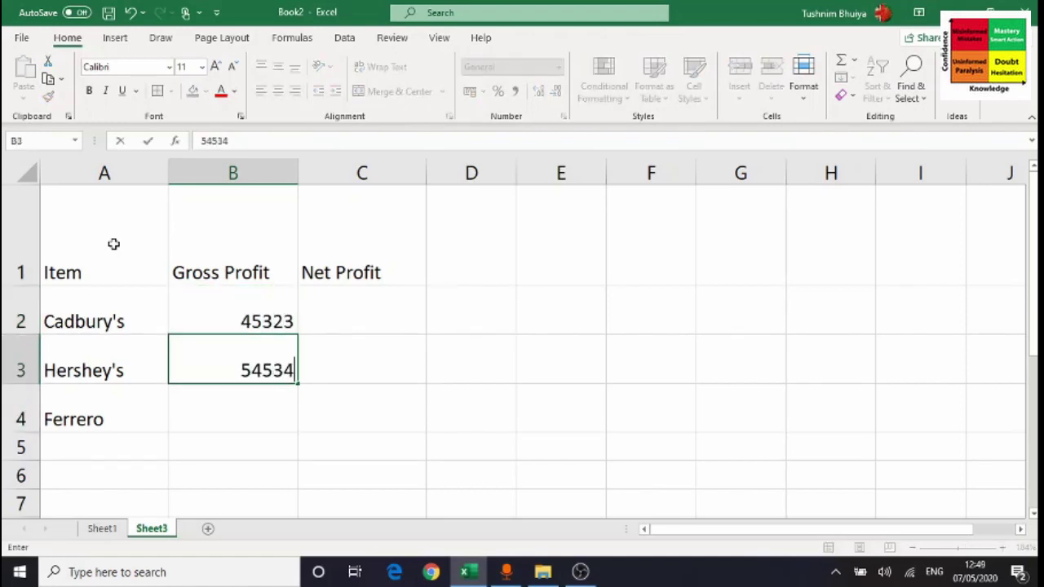
pyautogui.press('Return')
pyautogui.write('45345')
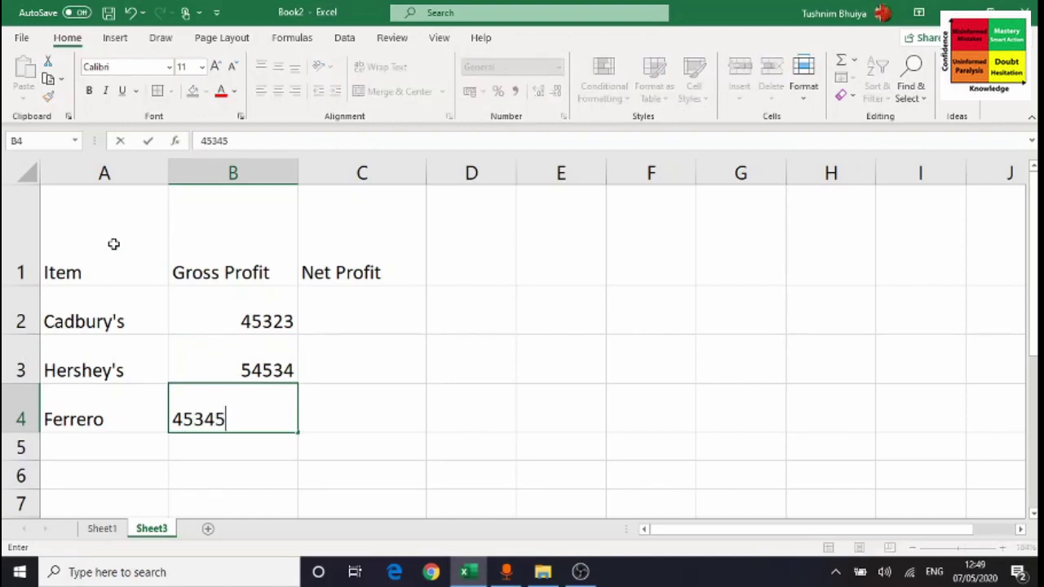
pyautogui.press('Right')
# - Fill in the Net Profit figures in C2 to C4: 454 for Cadbury's, 2346 for Hershey's and 4334 for Ferrero
pyautogui.press('Up')
pyautogui.press('Up')
pyautogui.write('454')
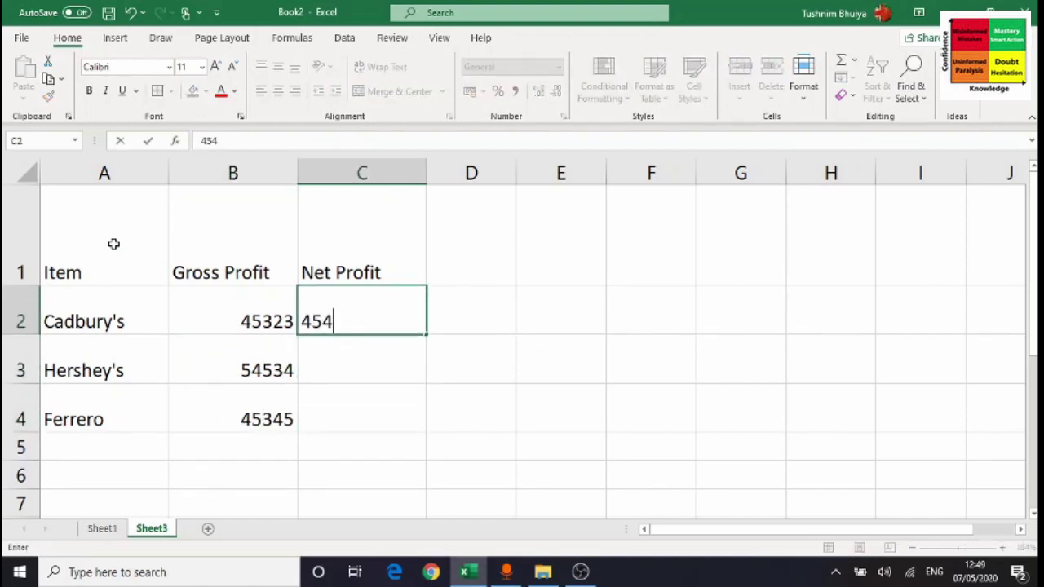
pyautogui.hotkey('ctrl', 'Return')
pyautogui.press('Right')
pyautogui.press('Left')
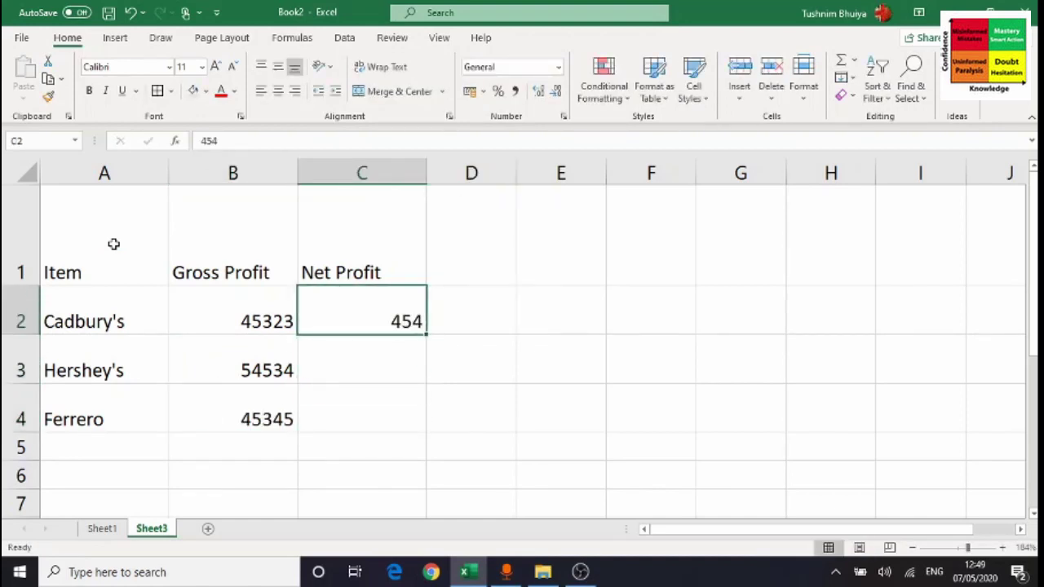
pyautogui.press('Down')
pyautogui.write('2346')
pyautogui.press('Return')
pyautogui.write('433432')
pyautogui.press('BackSpace')
pyautogui.press('BackSpace')
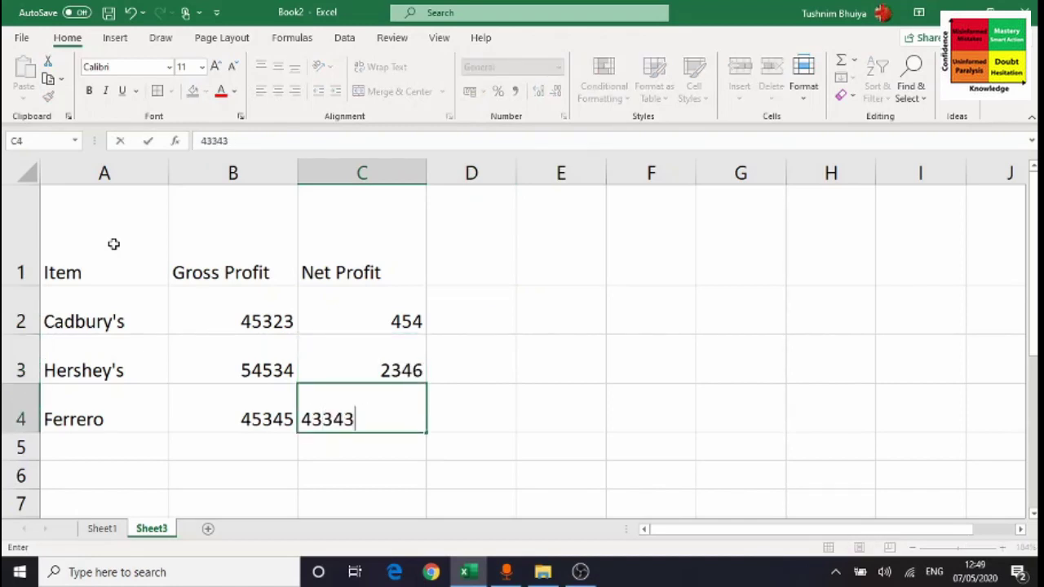
pyautogui.press('Return')
pyautogui.press('Up')
pyautogui.press('Up')
pyautogui.press('Up')
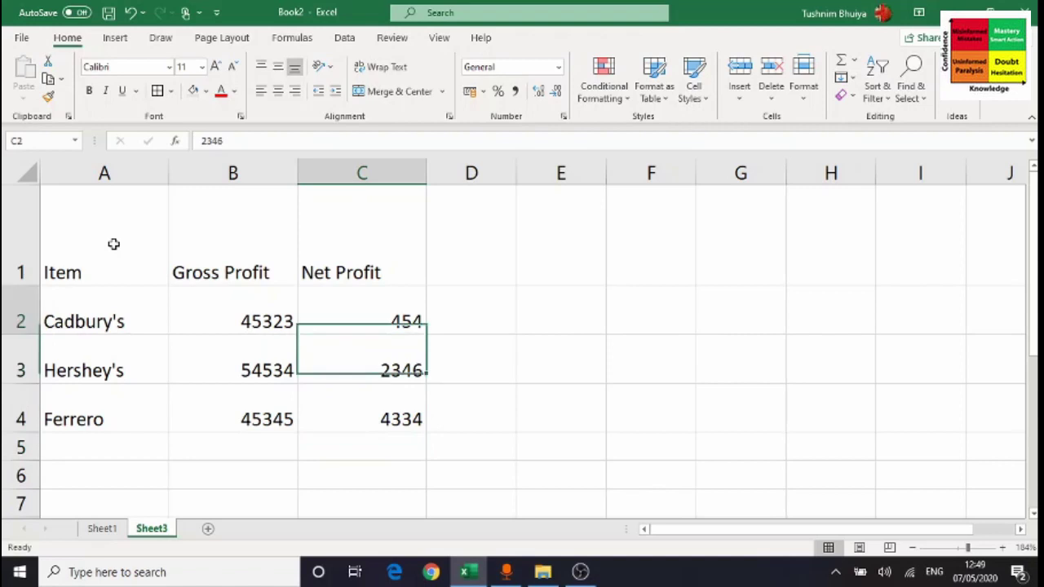
pyautogui.press('Left')
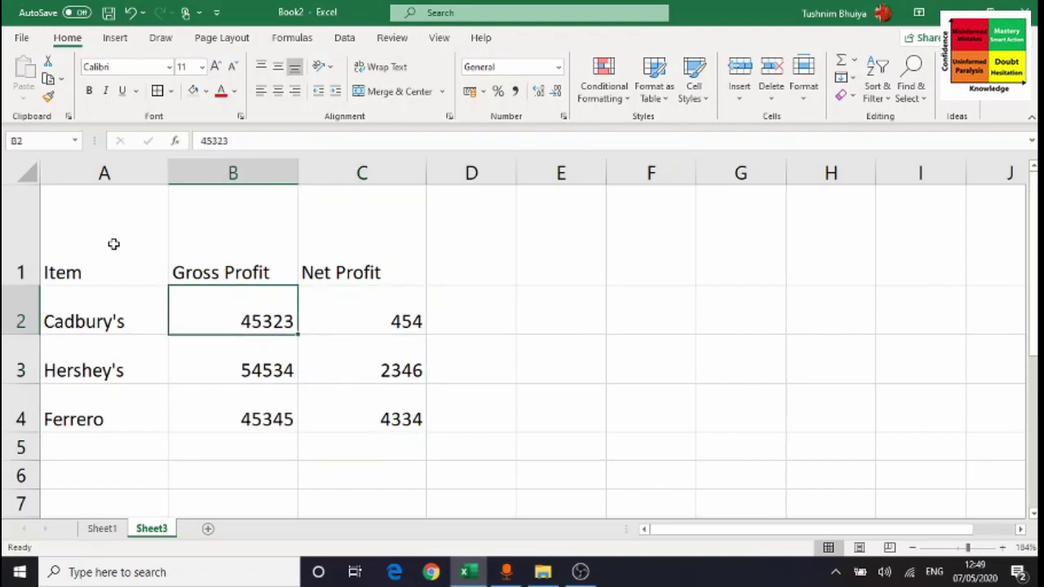
# - Examine how the header cells of the formatted table on Sheet1 are aligned and return to Sheet3
pyautogui.click(98, 534)
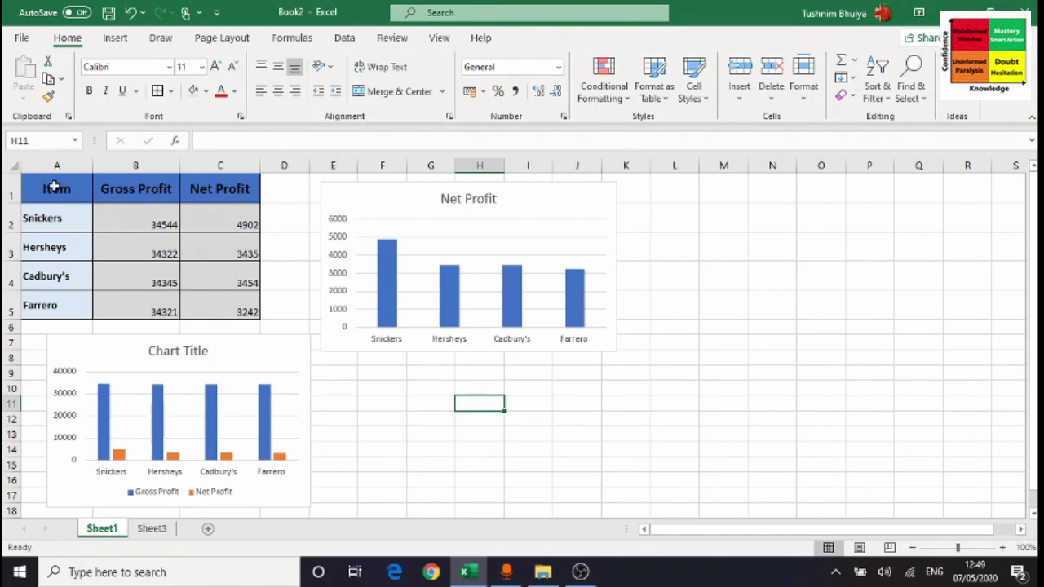
pyautogui.click(57, 187)
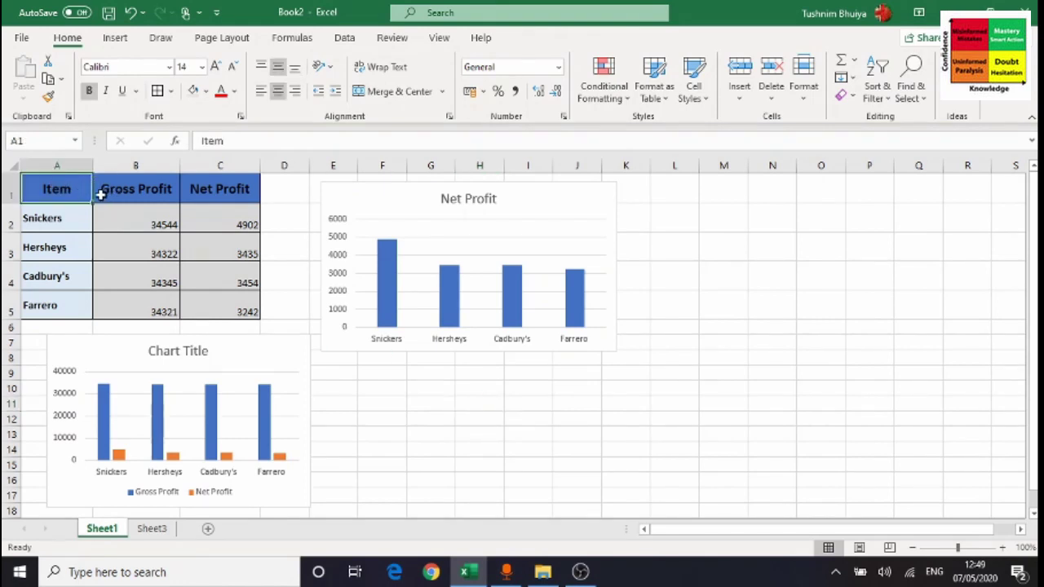
pyautogui.click(150, 528)
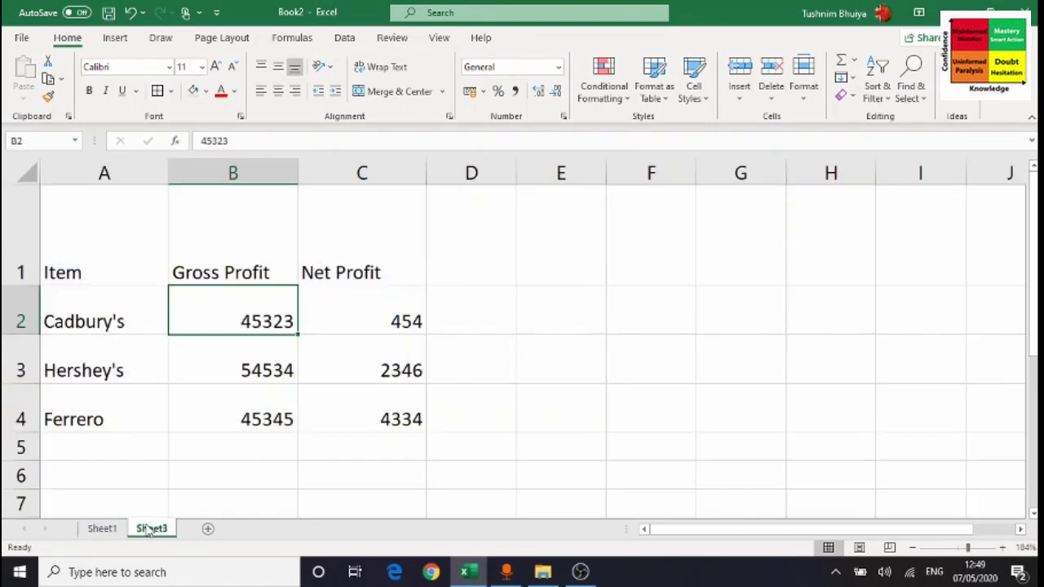
# - Centre the header texts in A1 to C1 both vertically with Middle Align and horizontally
pyautogui.click(73, 258)
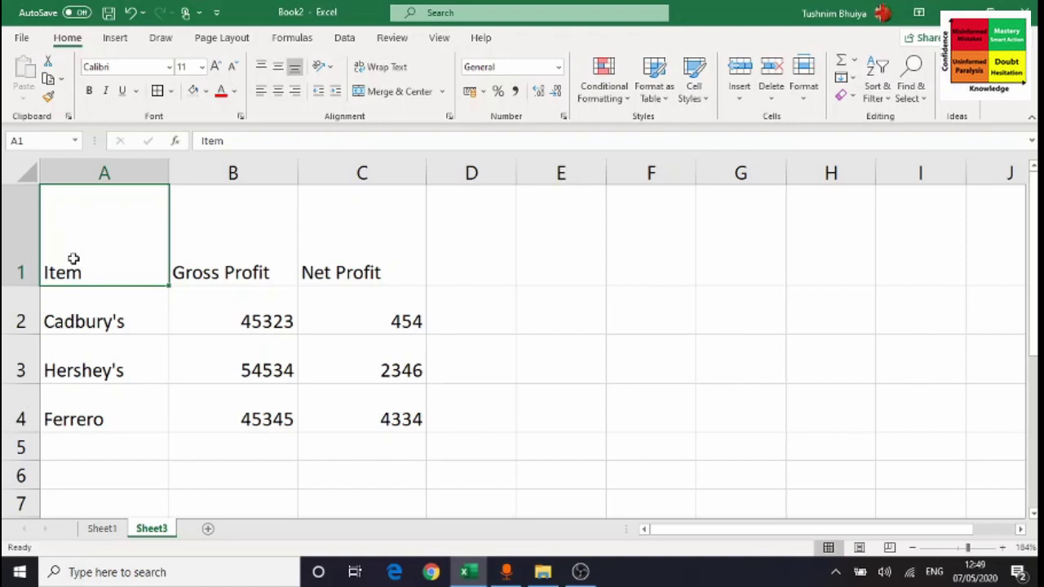
pyautogui.moveTo(73, 259); pyautogui.dragTo(318, 273)
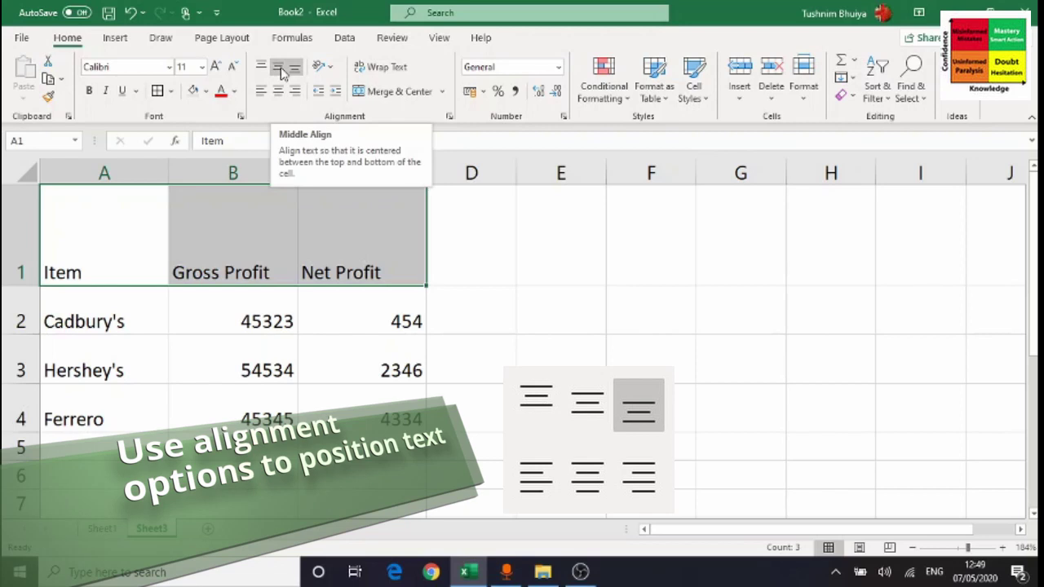
pyautogui.click(279, 70)
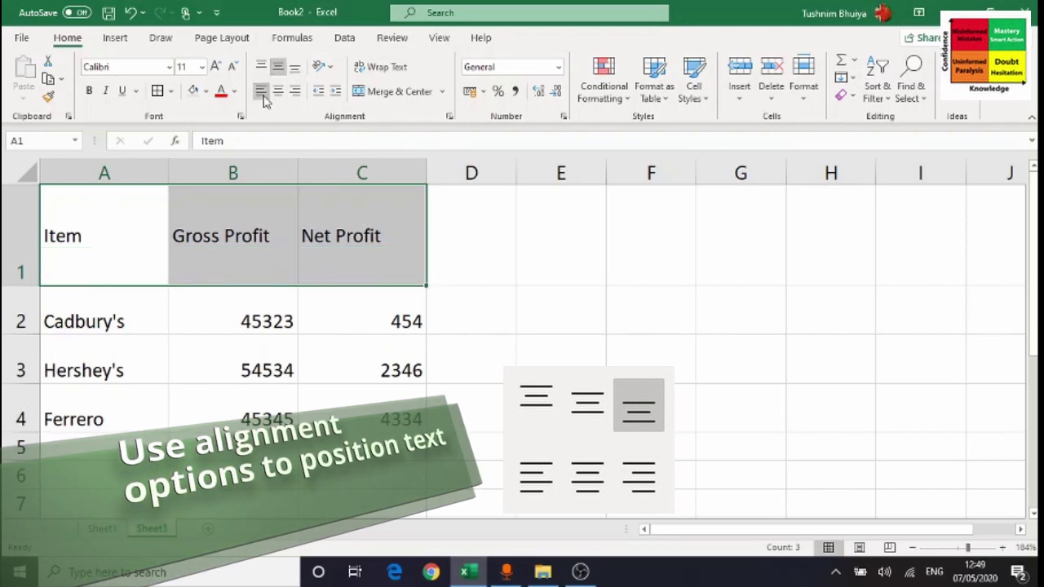
pyautogui.click(279, 93)
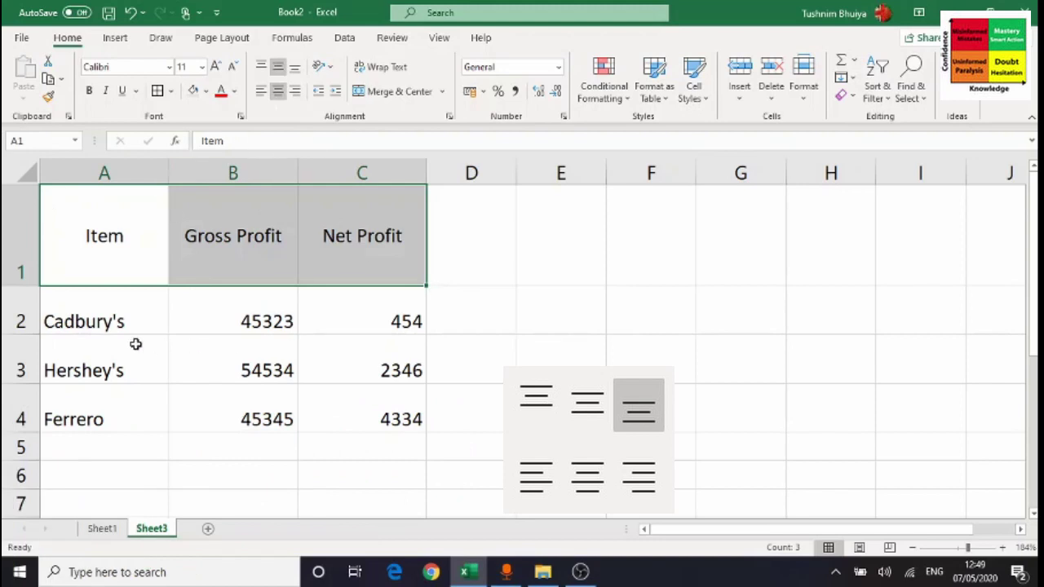
# - Centre the item names in A2 to A4 both vertically with Middle Align and horizontally
pyautogui.click(96, 307)
pyautogui.moveTo(95, 306); pyautogui.dragTo(100, 408)
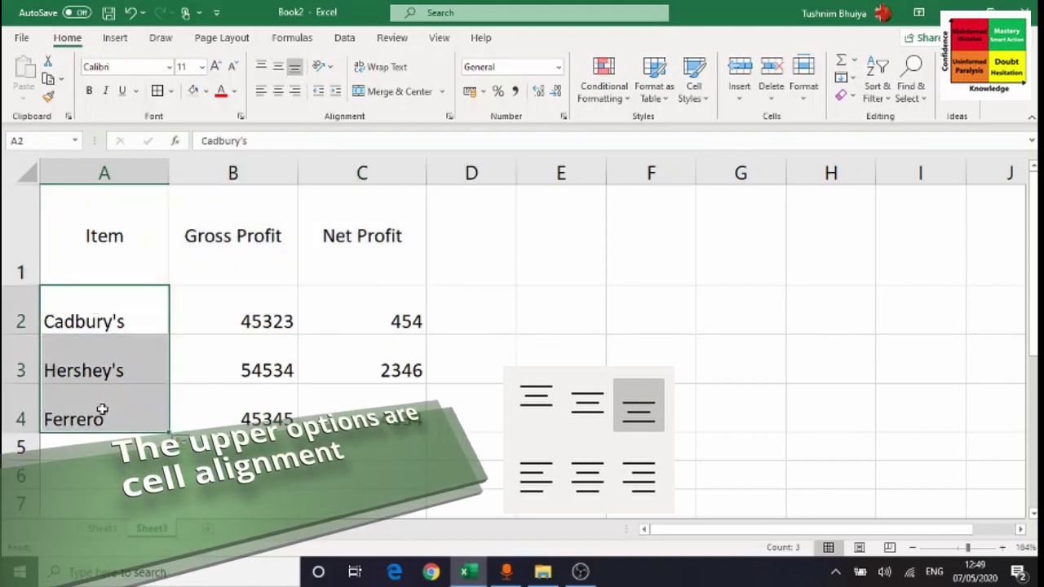
pyautogui.click(278, 68)
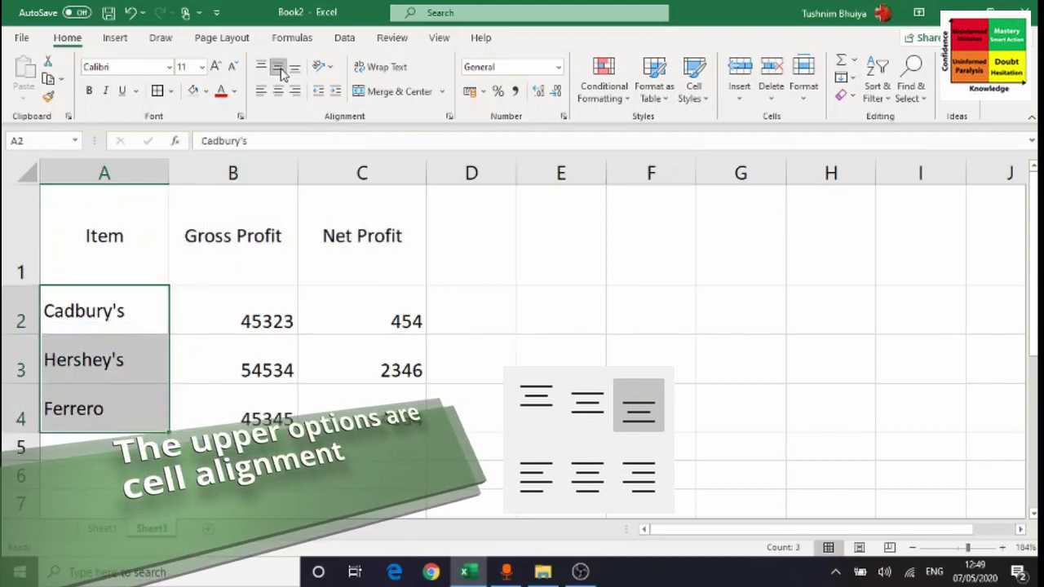
pyautogui.click(278, 91)
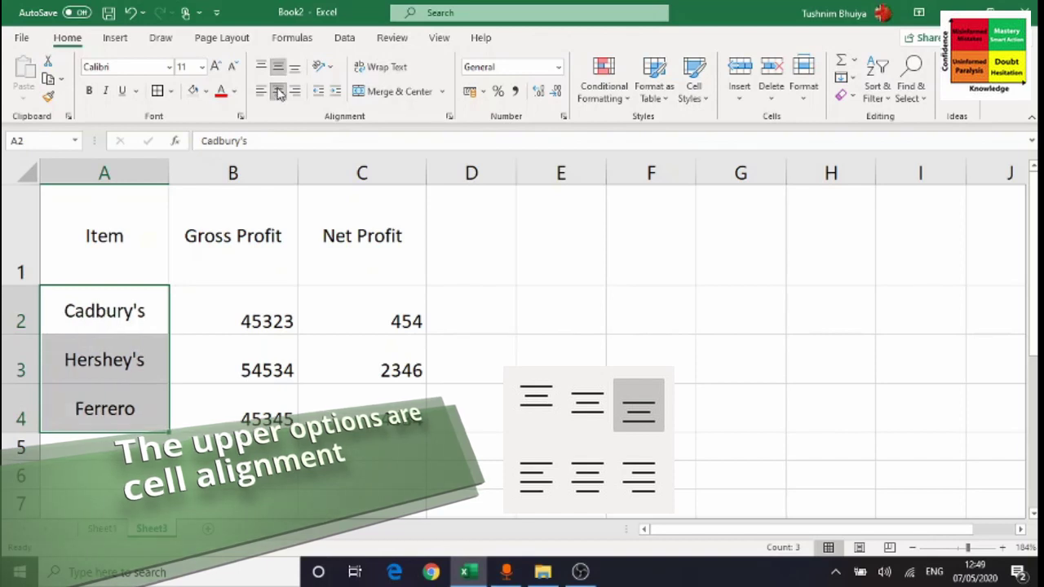
# - Apply Middle Align to the profit figures in B2 to C4 and deselect the range
pyautogui.moveTo(229, 305); pyautogui.dragTo(393, 410)
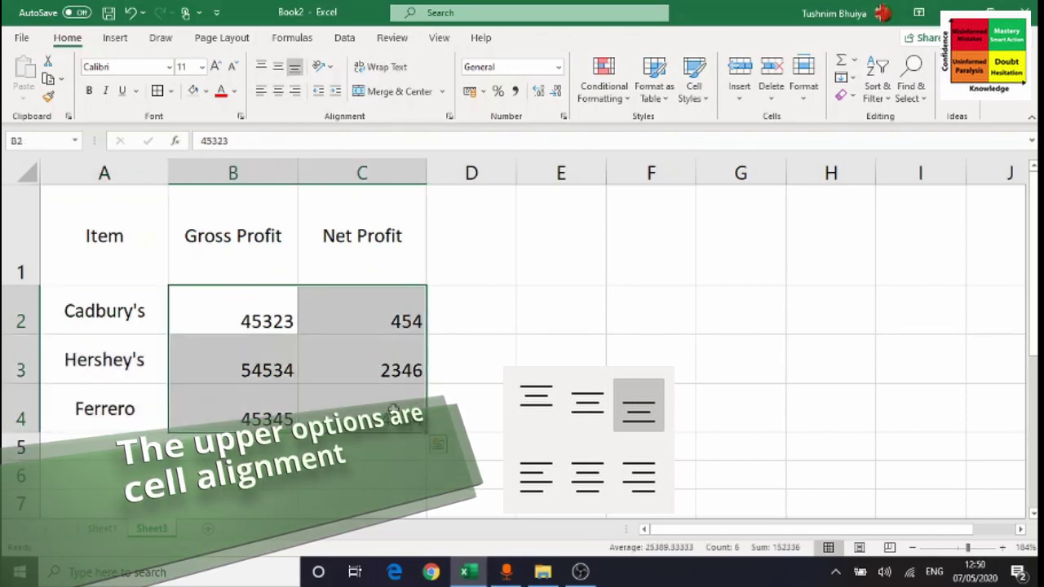
pyautogui.click(278, 68)
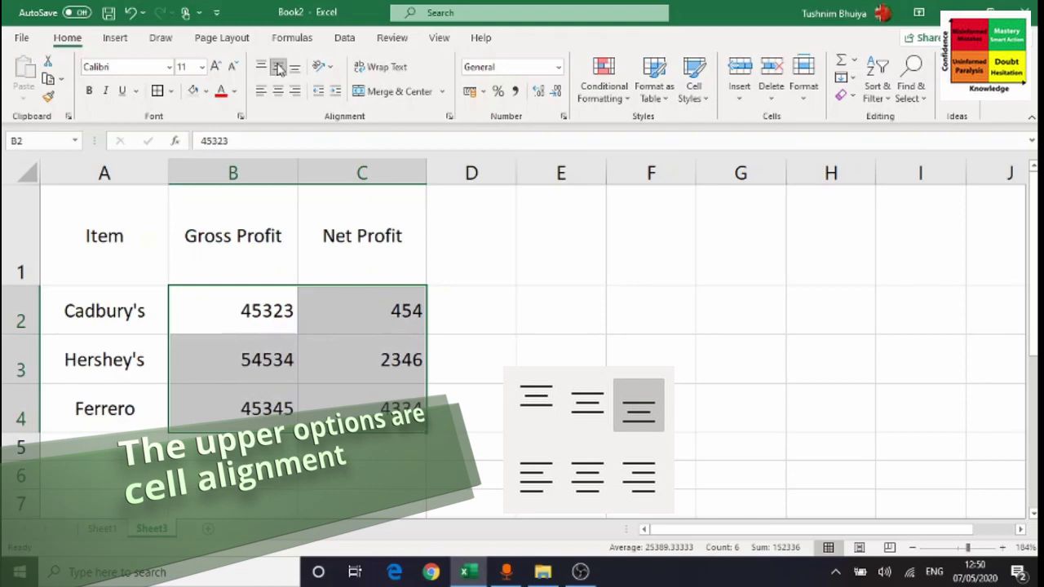
pyautogui.click(557, 258)
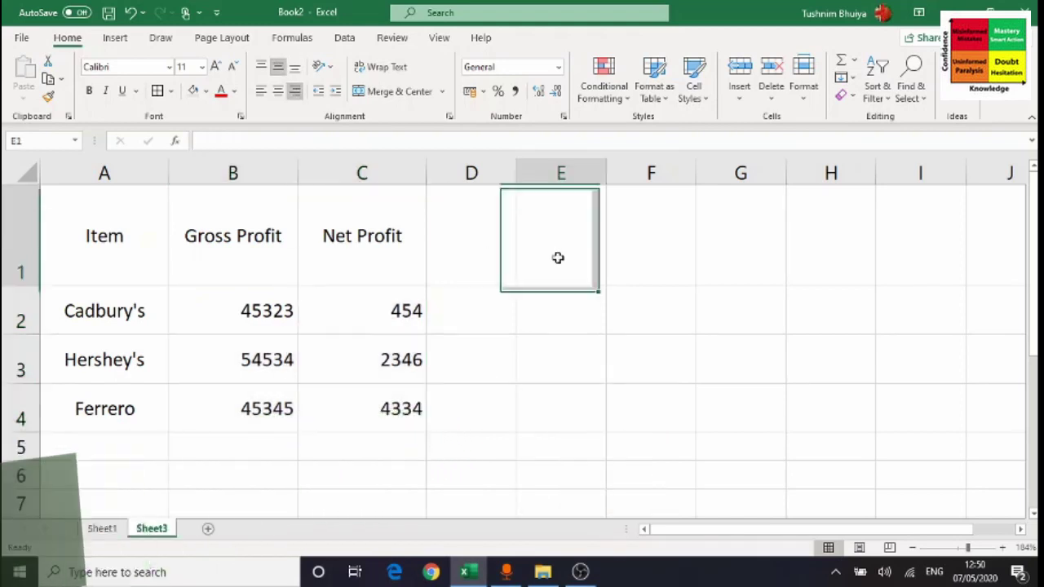
# - Apply all borders to the table in A1 to C4 and fill the header cells A1 to C1 with dark blue
pyautogui.moveTo(113, 210); pyautogui.dragTo(341, 410)
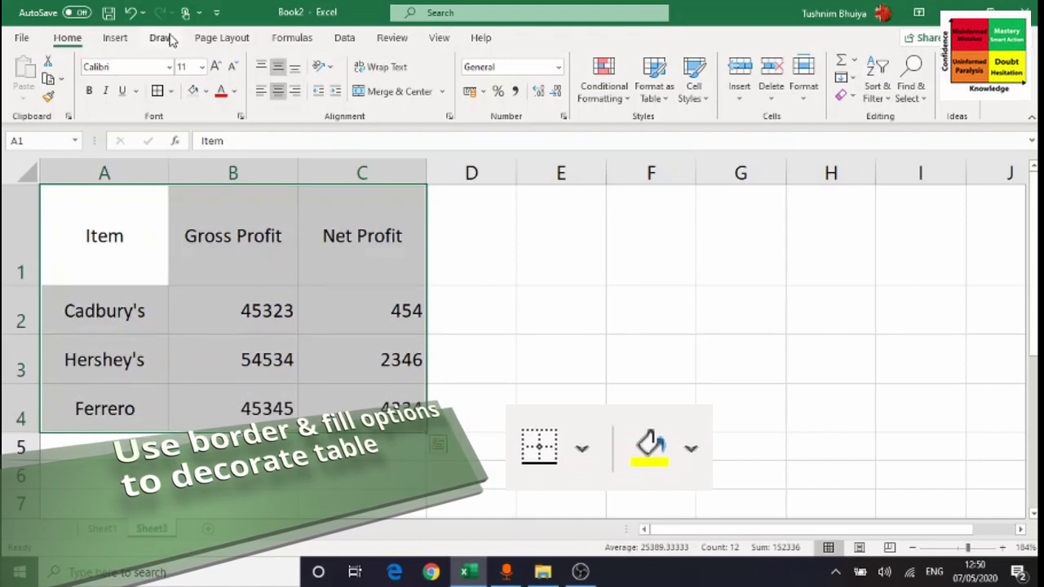
pyautogui.click(159, 91)
pyautogui.moveTo(156, 219); pyautogui.dragTo(352, 232)
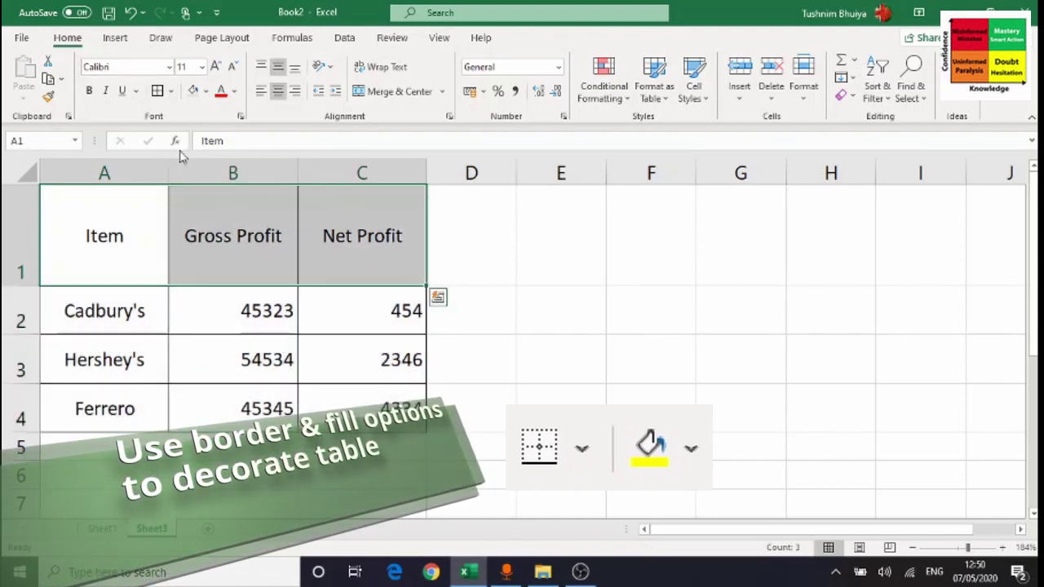
pyautogui.click(206, 91)
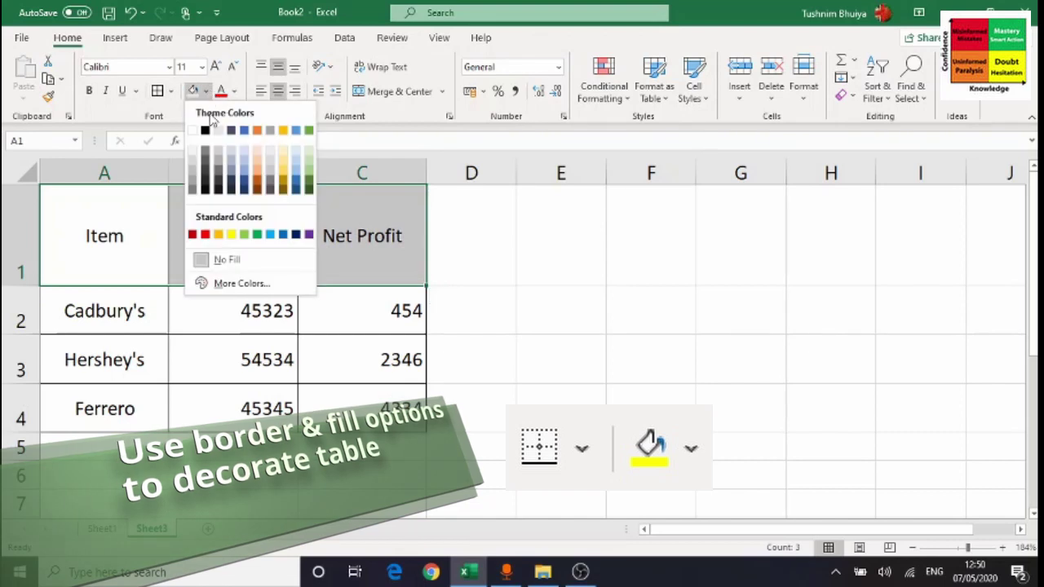
pyautogui.click(243, 186)
# - Fill the item names in A2 to A4 with light blue and the profit figures in B2 to C4 with grey
pyautogui.moveTo(86, 298); pyautogui.dragTo(116, 408)
pyautogui.click(207, 91)
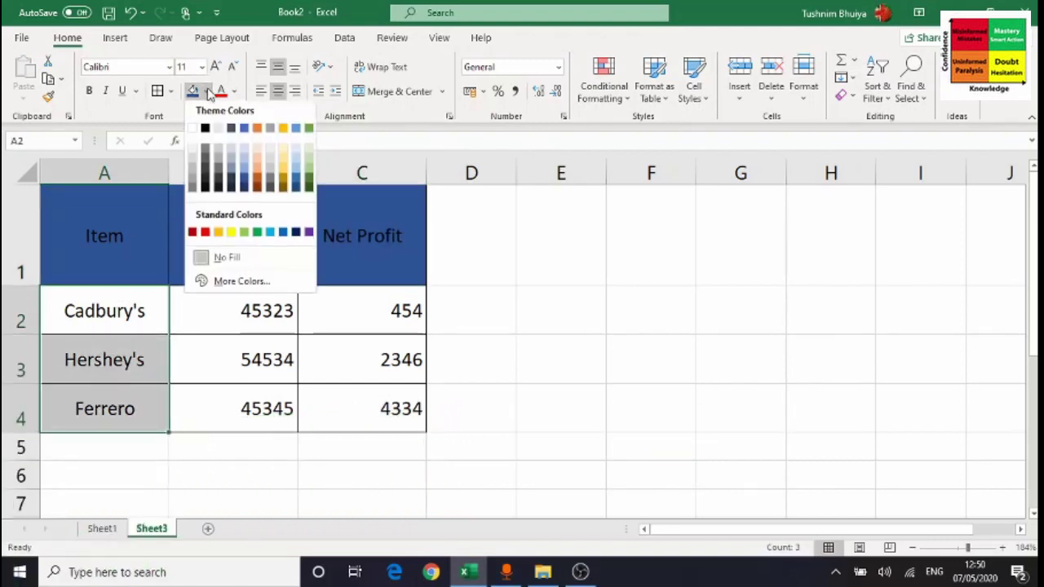
pyautogui.click(247, 167)
pyautogui.moveTo(208, 310); pyautogui.dragTo(337, 410)
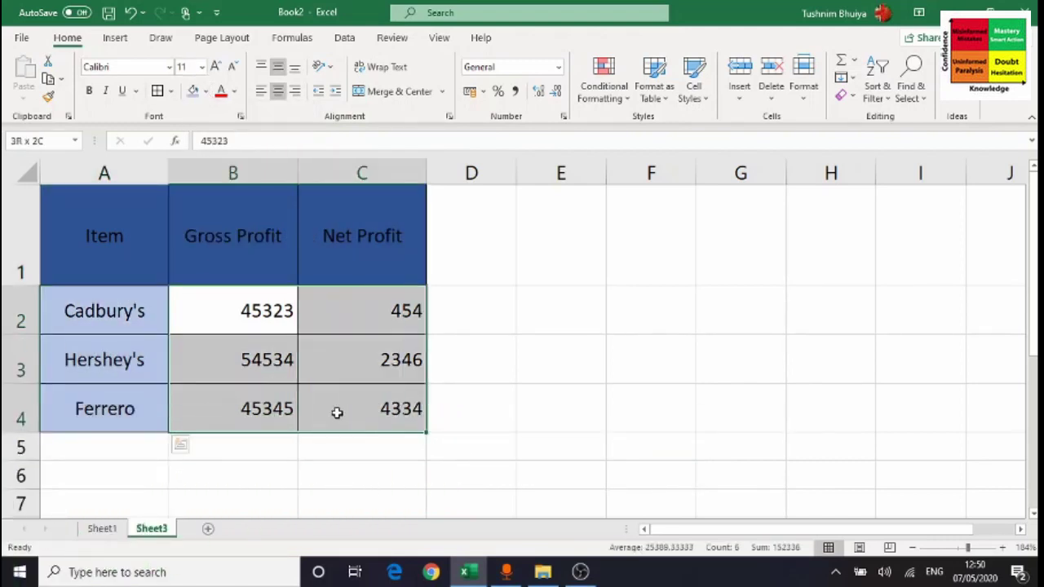
pyautogui.click(207, 92)
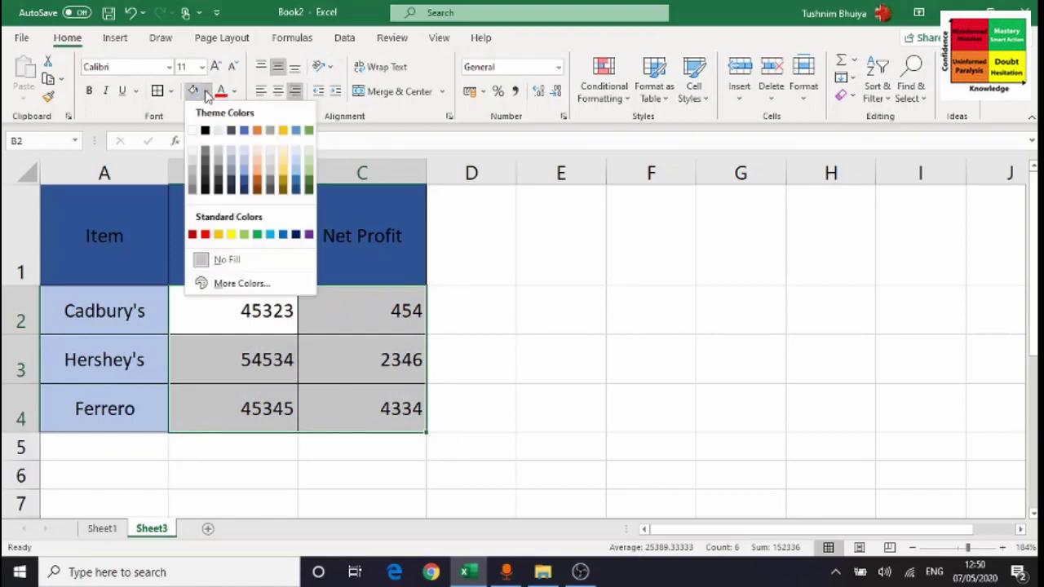
pyautogui.click(193, 175)
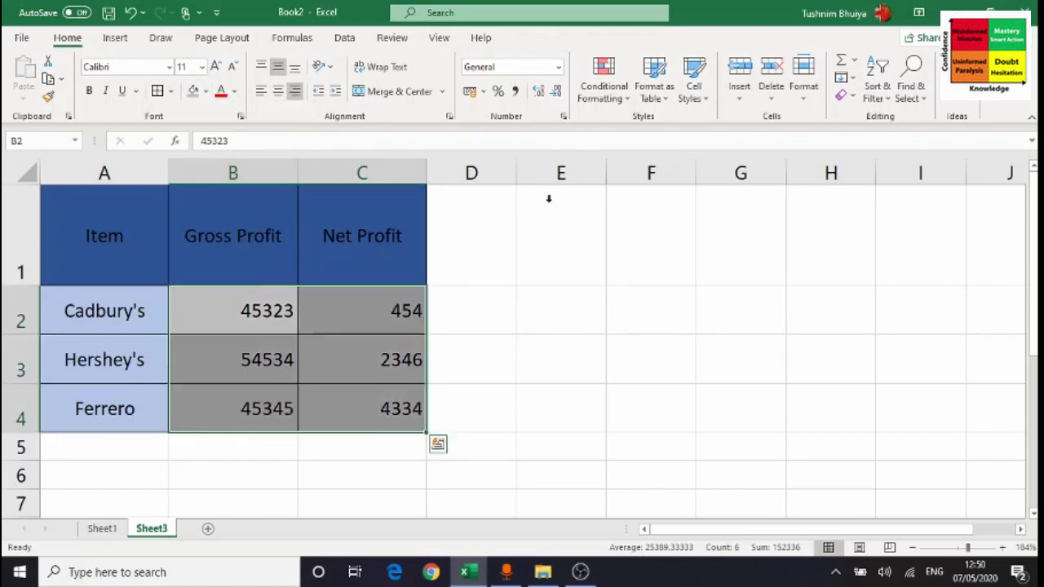
pyautogui.click(614, 342)
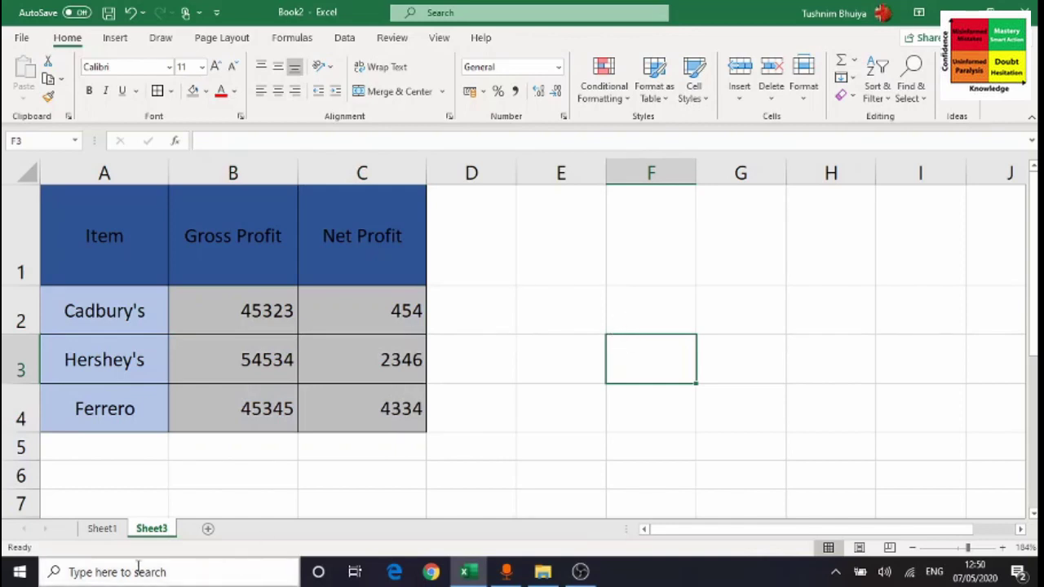
# - Check the reference table on Sheet1 and set the font size of headers A1 to C1 on Sheet3 to 14
pyautogui.click(102, 530)
pyautogui.click(152, 528)
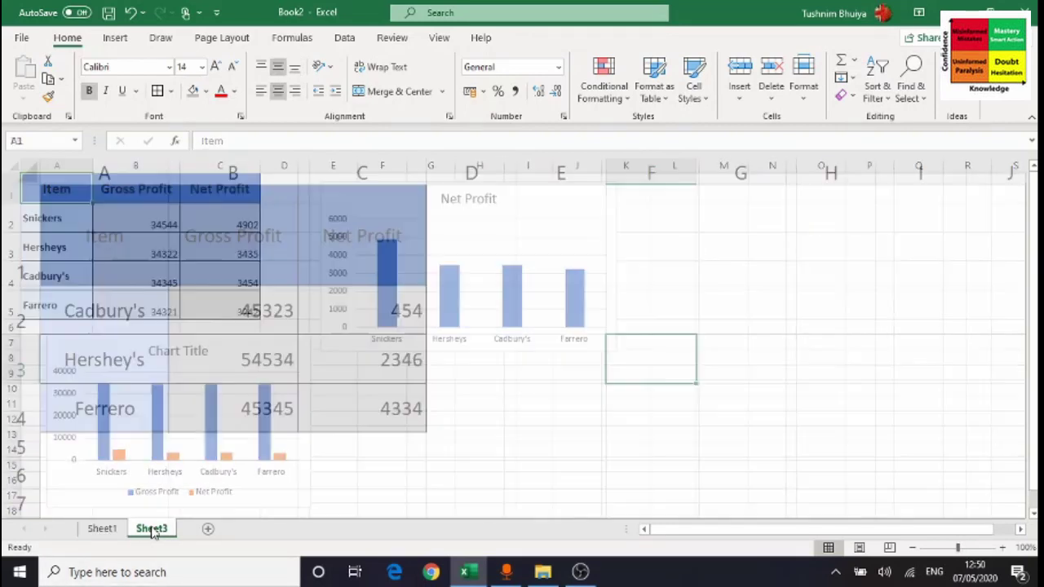
pyautogui.moveTo(91, 230); pyautogui.dragTo(345, 249)
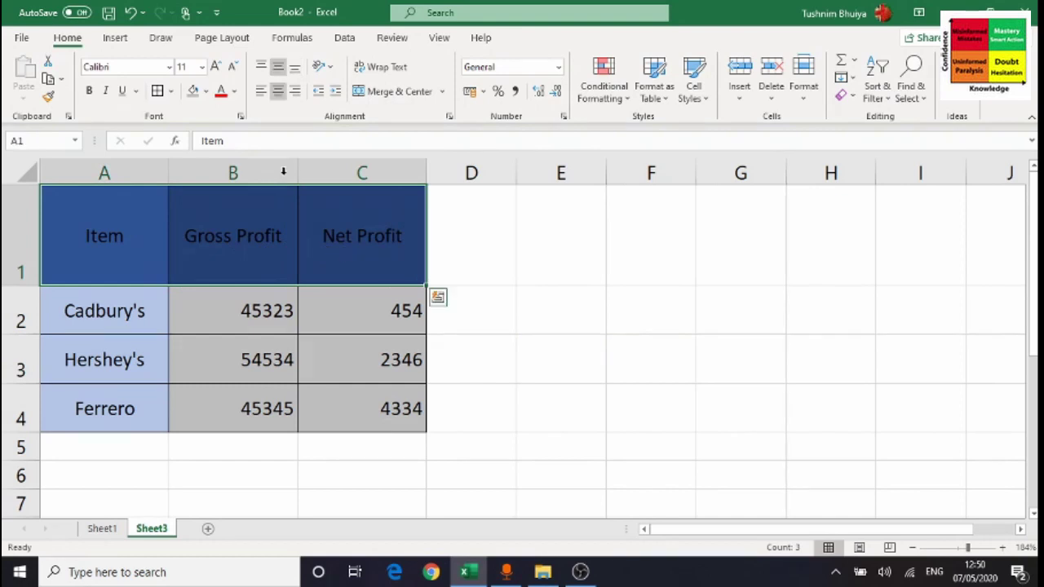
pyautogui.click(170, 68)
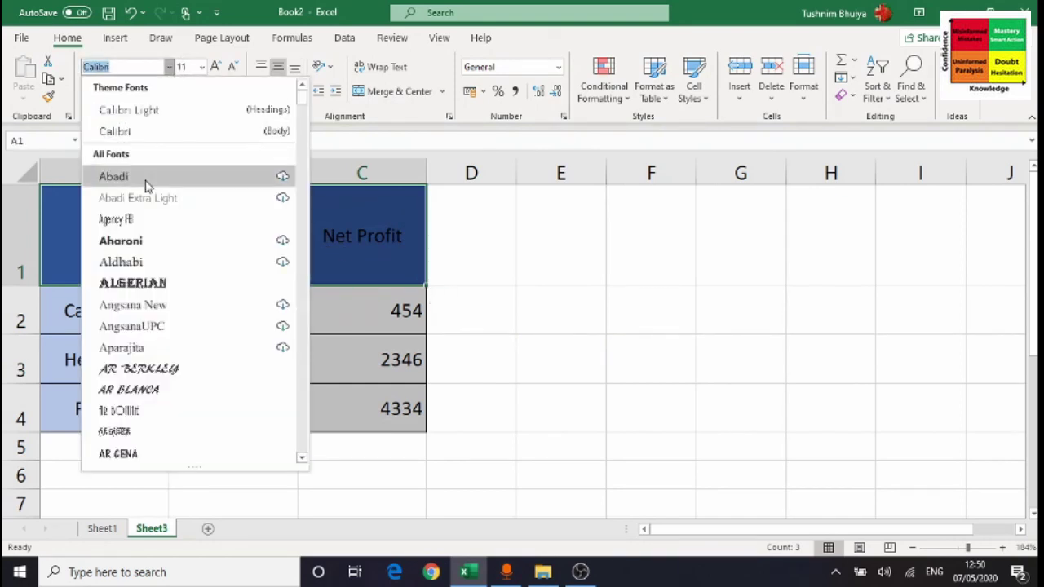
pyautogui.click(202, 67)
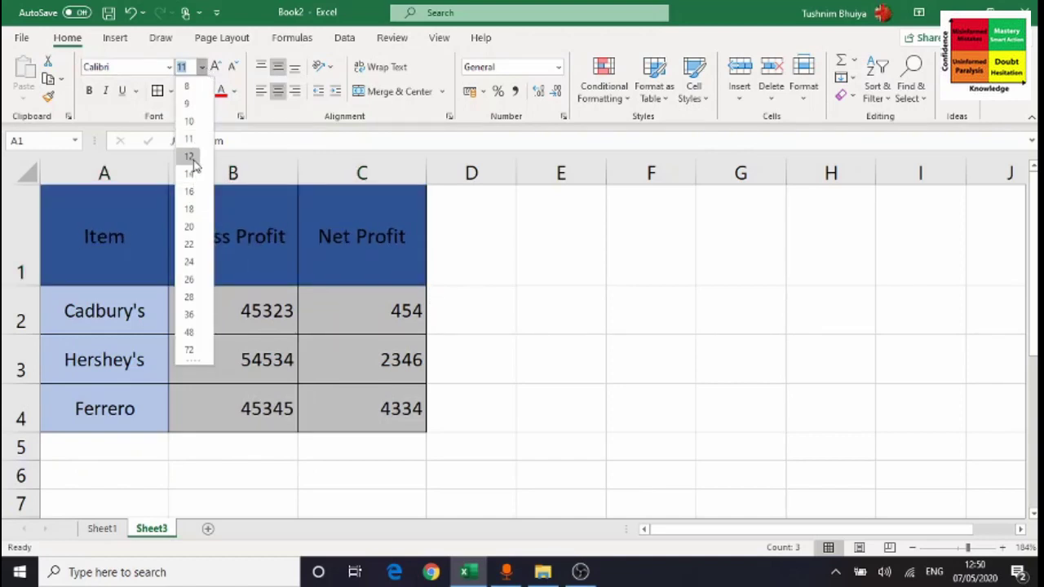
pyautogui.click(190, 174)
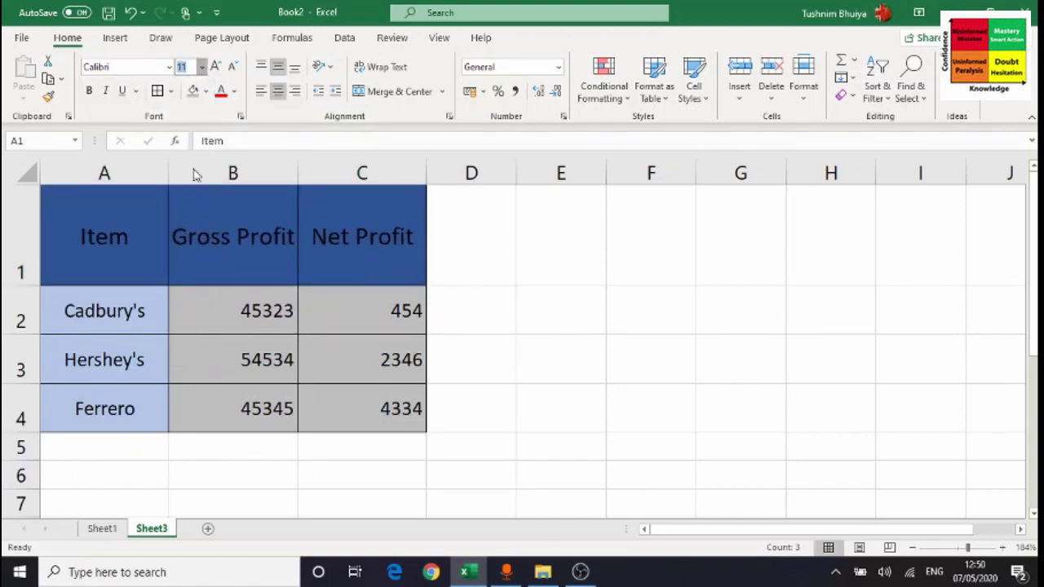
# - Make the header texts in A1 to C1 bold without italics and deselect the range
pyautogui.click(102, 92)
pyautogui.click(89, 91)
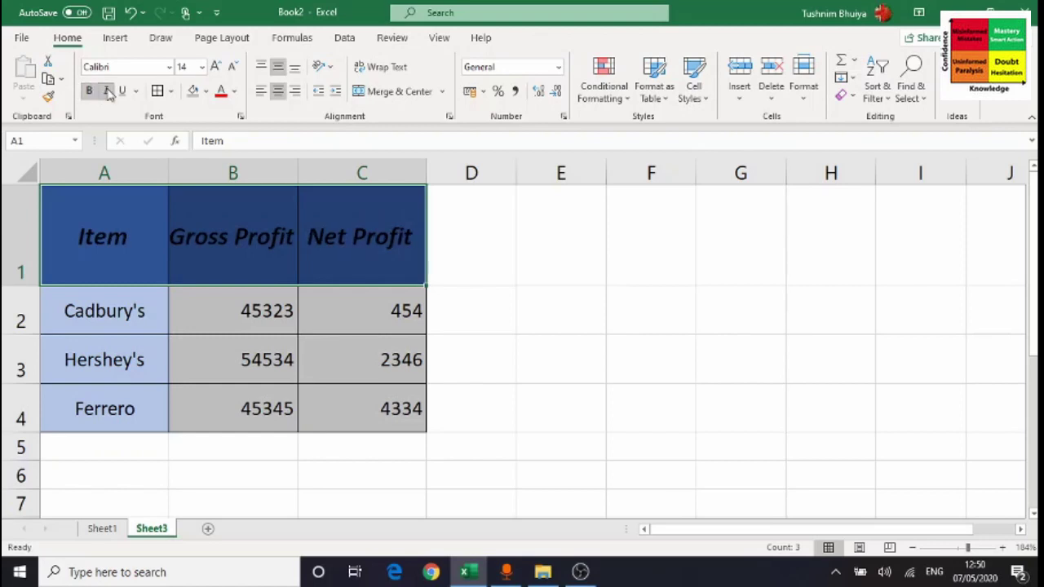
pyautogui.click(107, 91)
pyautogui.click(484, 256)
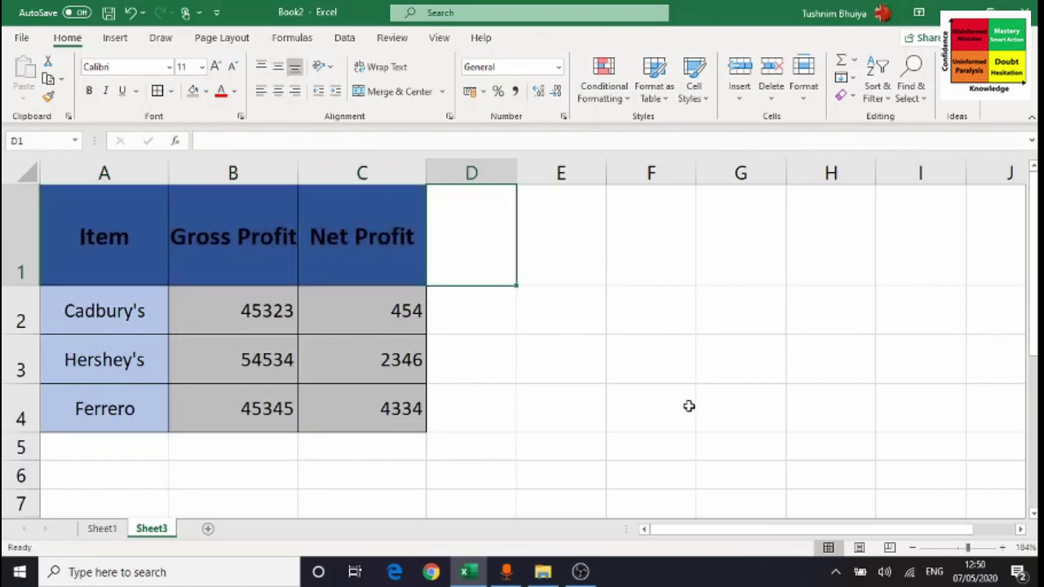
pyautogui.moveTo(969, 548); pyautogui.dragTo(960, 548)
pyautogui.click(168, 454)
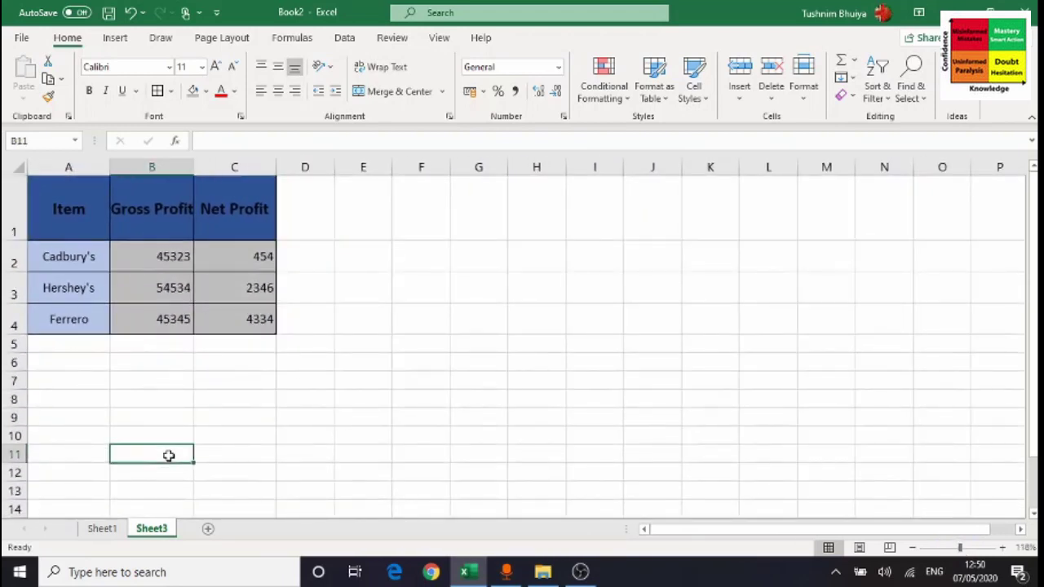
pyautogui.click(64, 202)
pyautogui.moveTo(67, 196); pyautogui.dragTo(275, 321)
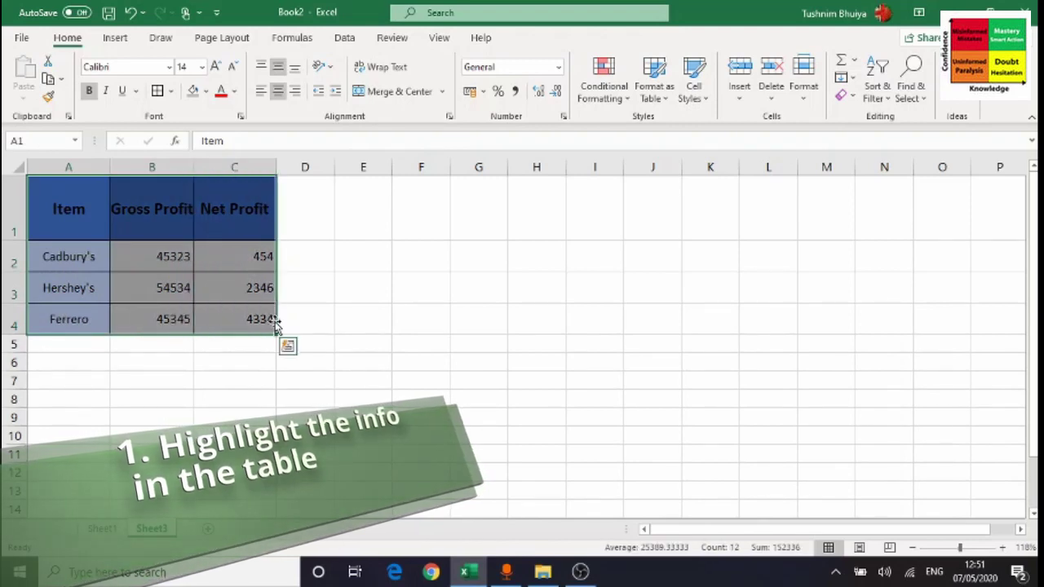
pyautogui.click(115, 41)
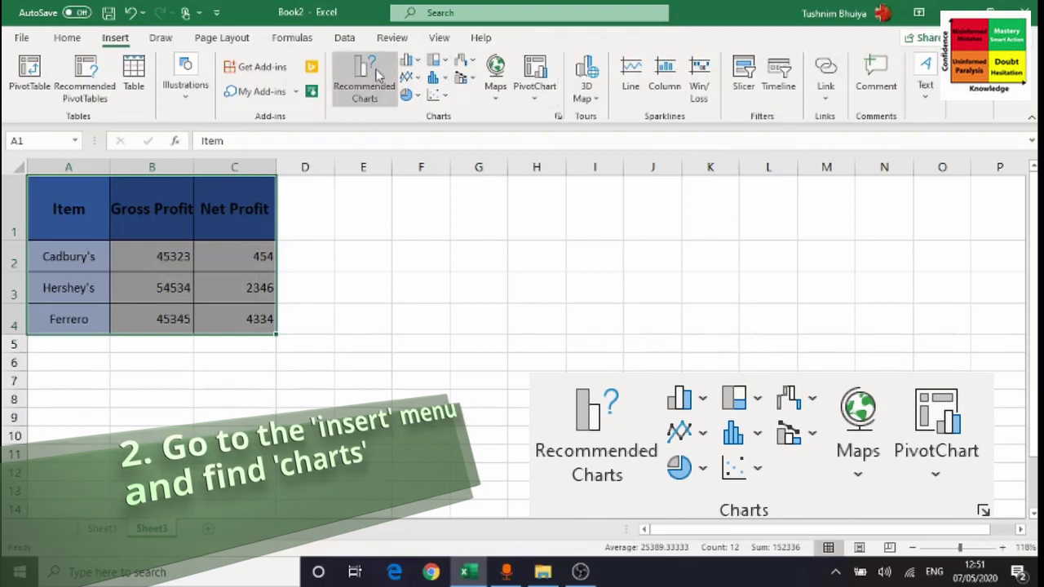
pyautogui.click(417, 63)
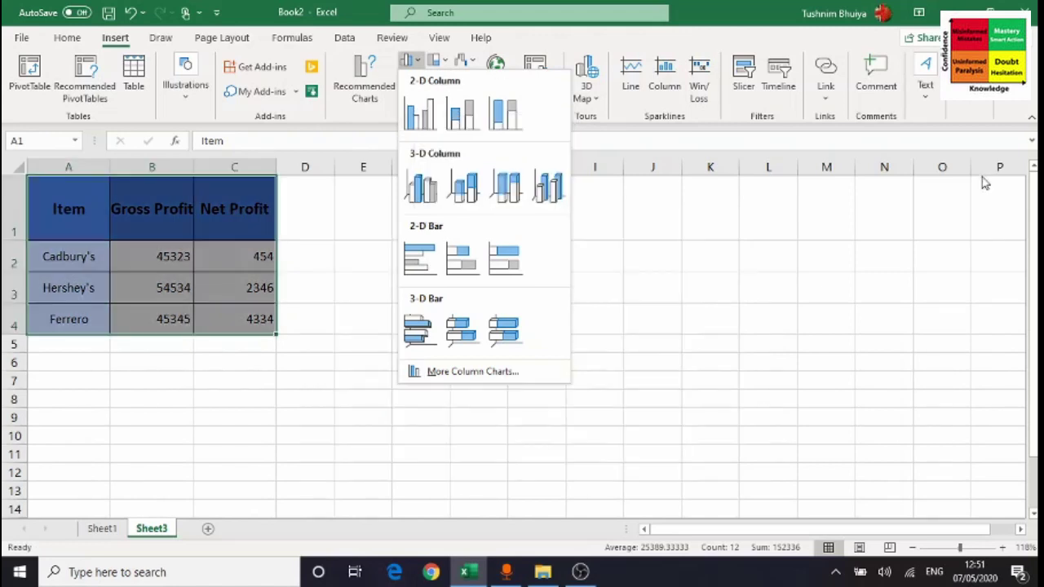
pyautogui.press('Escape')
# - Insert a 2-D clustered column chart from the table data in A1 to C4 and deselect the chart
pyautogui.click(75, 209)
pyautogui.moveTo(75, 208); pyautogui.dragTo(245, 322)
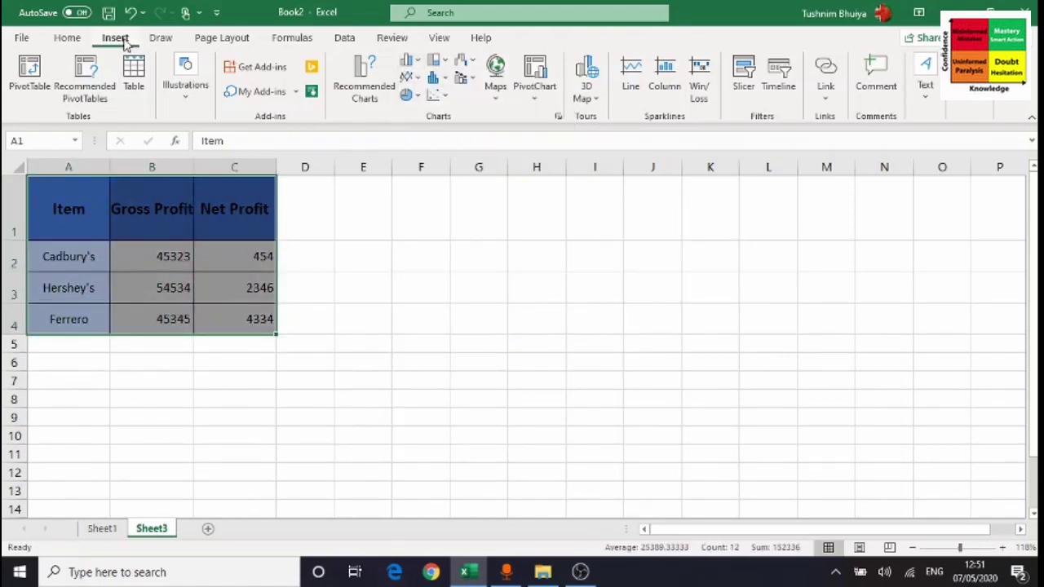
pyautogui.click(422, 65)
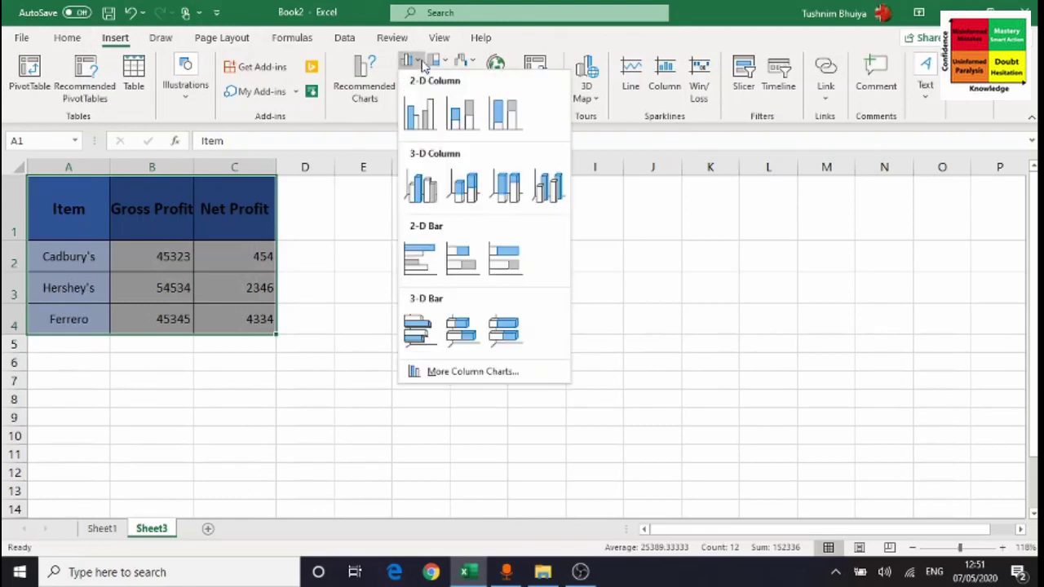
pyautogui.click(416, 117)
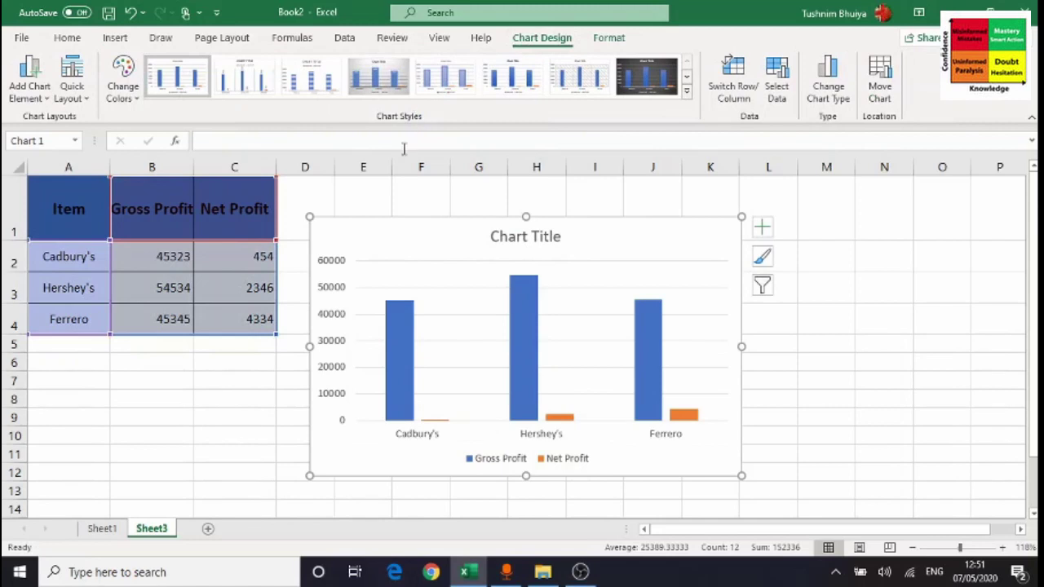
pyautogui.click(397, 195)
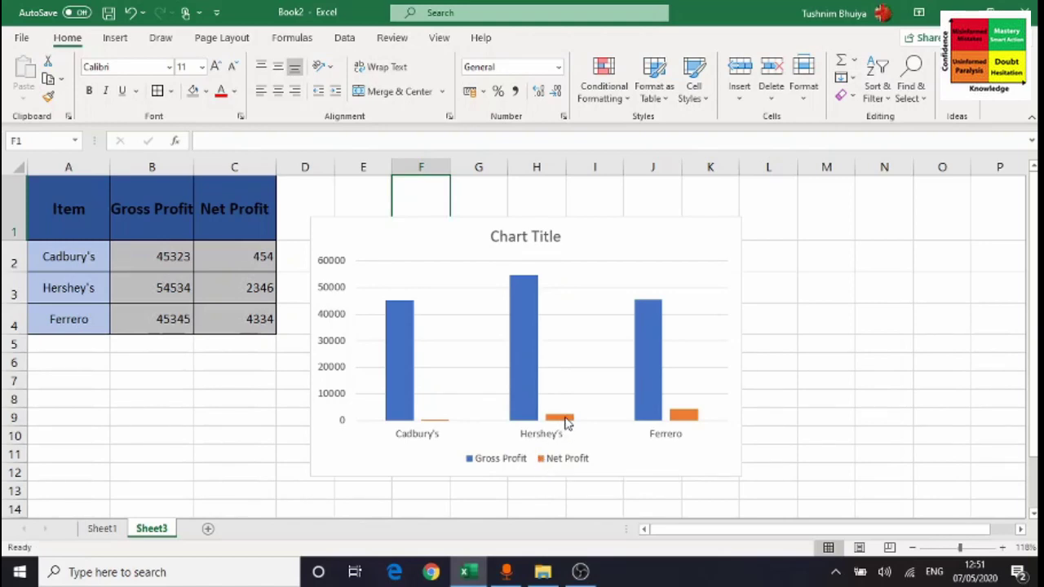
# - Look over the chart's title, plot area and legend, and shift the legend slightly to the right within the chart
pyautogui.moveTo(567, 422)
pyautogui.click(433, 225)
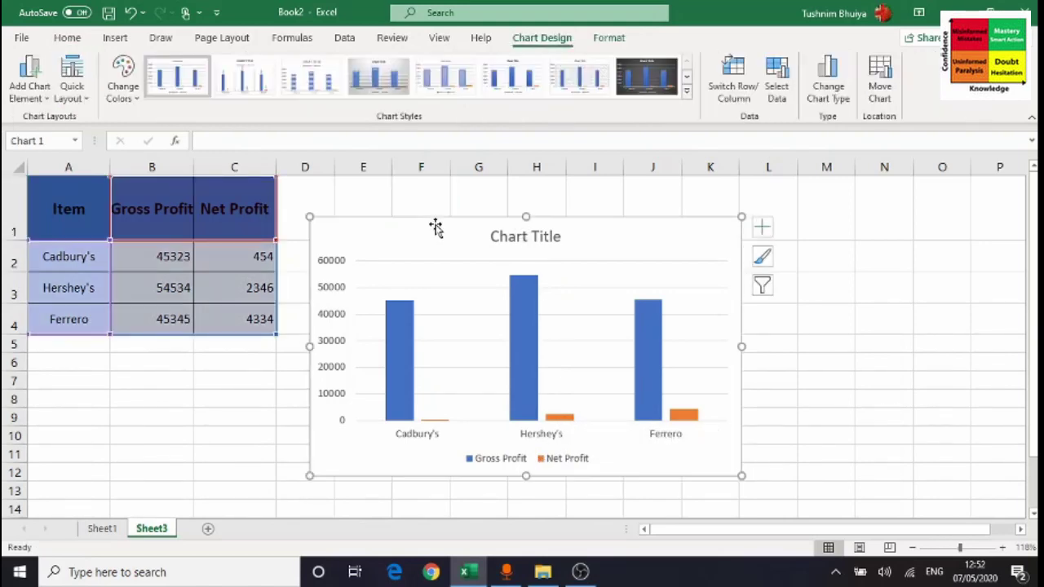
pyautogui.click(532, 238)
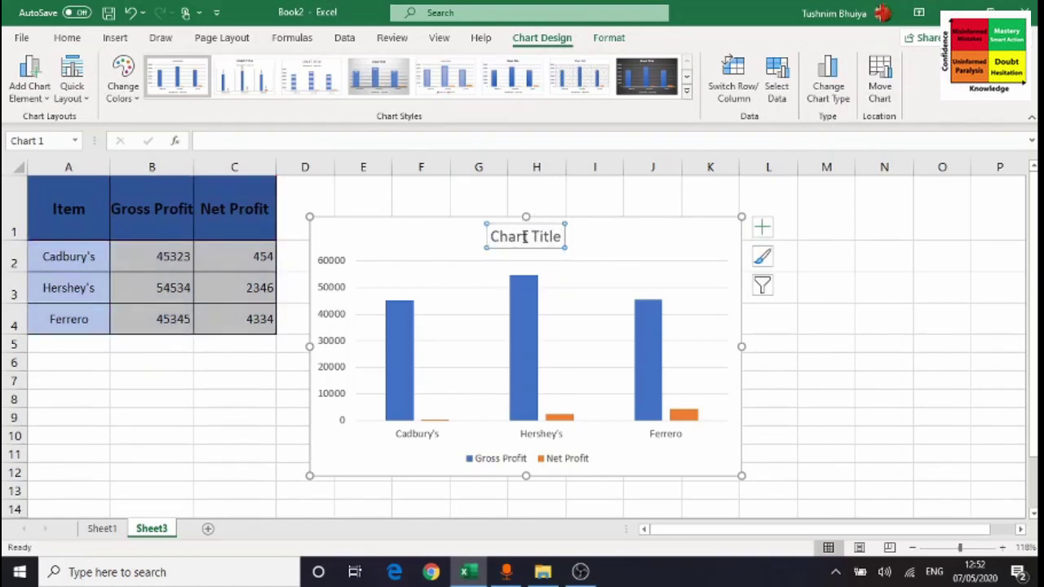
pyautogui.click(462, 306)
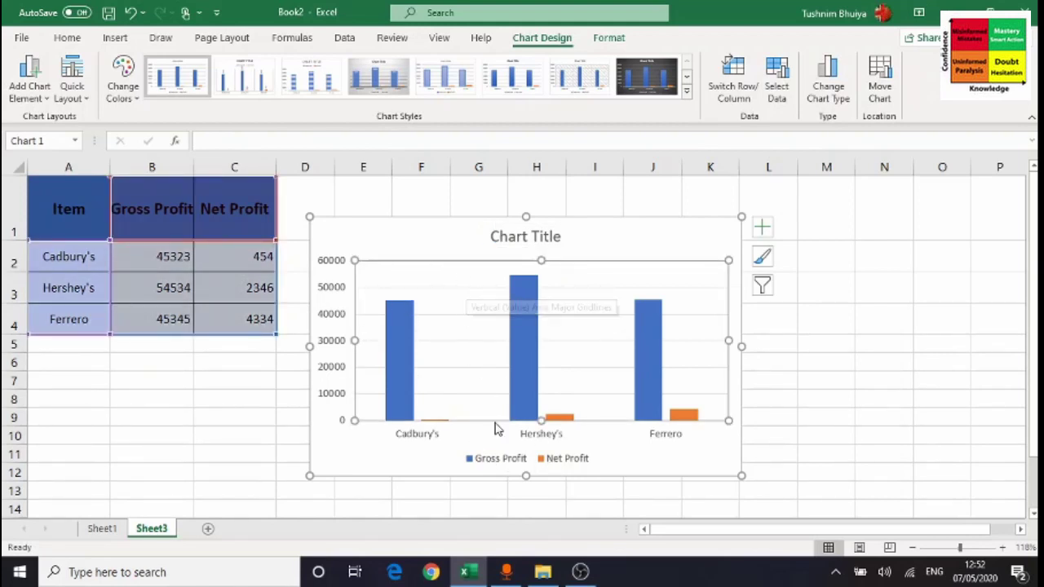
pyautogui.click(522, 462)
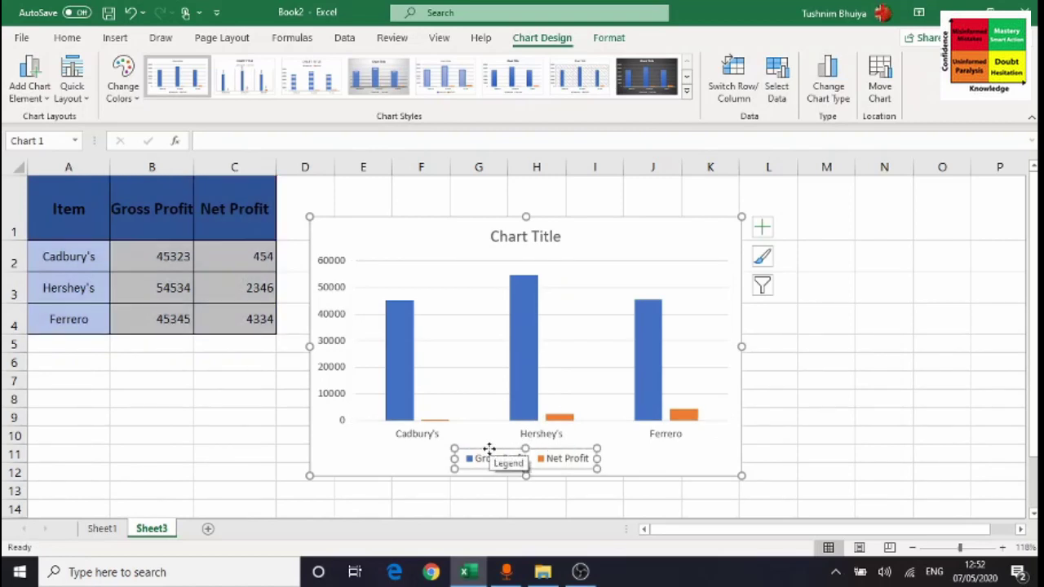
pyautogui.moveTo(556, 449)
pyautogui.mouseDown()
pyautogui.moveTo(570, 448)
pyautogui.moveTo(542, 448)
pyautogui.moveTo(567, 448)
pyautogui.mouseUp()
pyautogui.click(552, 340)
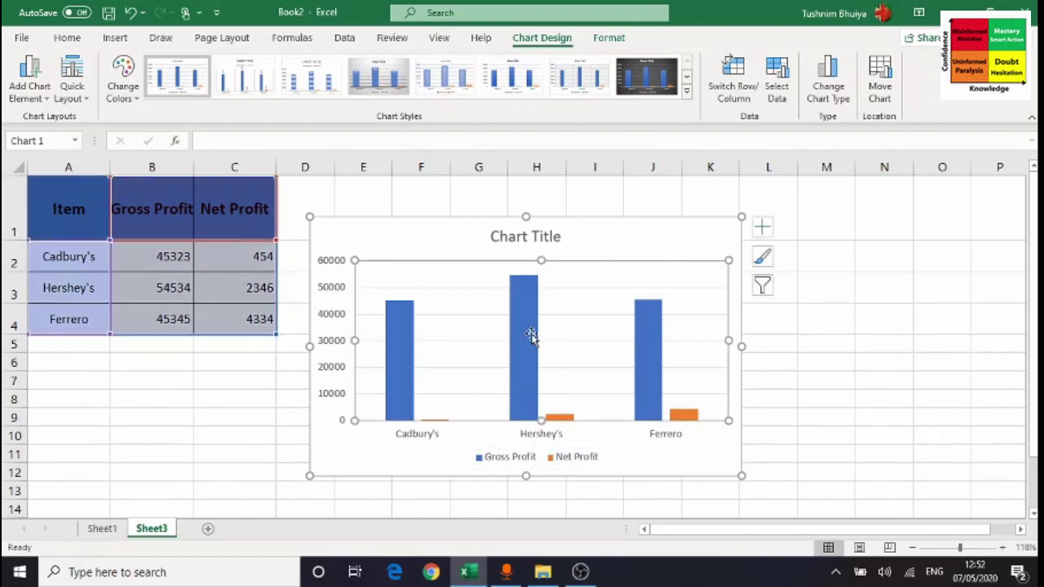
pyautogui.doubleClick(524, 334)
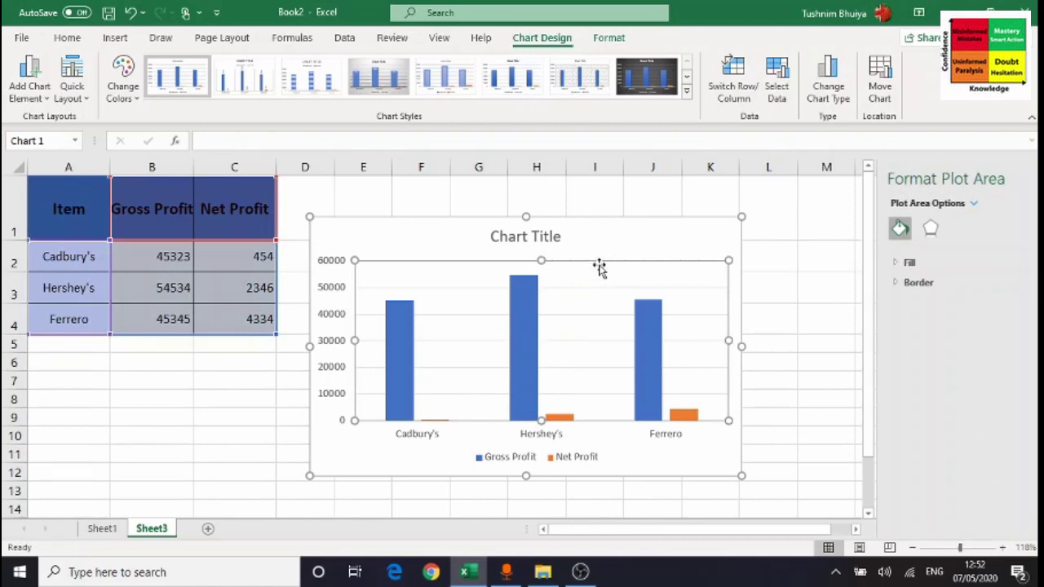
pyautogui.click(702, 185)
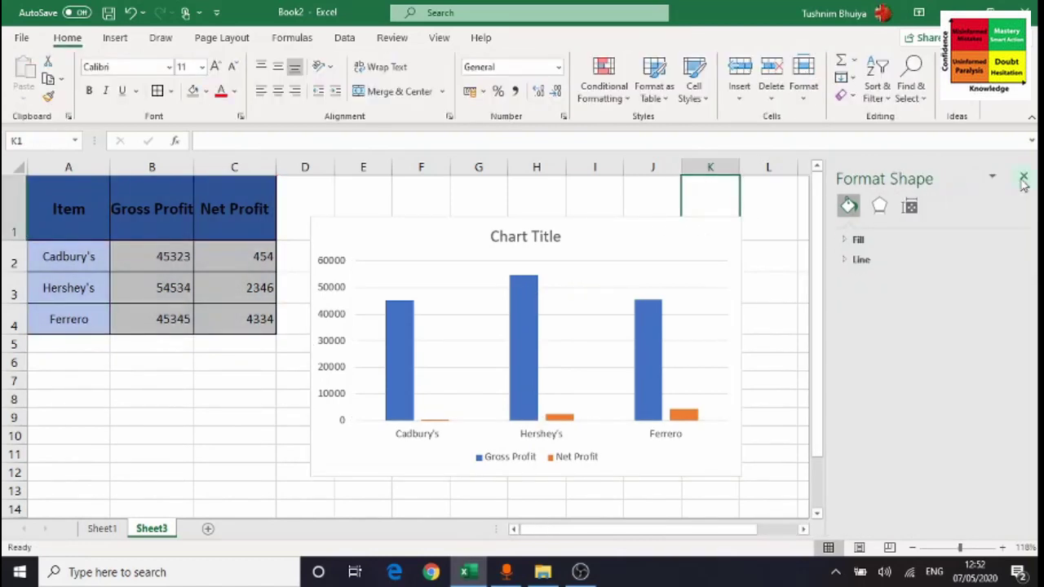
pyautogui.click(1024, 176)
# - Replace the column chart's placeholder title with "Chocolates Sales"
pyautogui.click(515, 243)
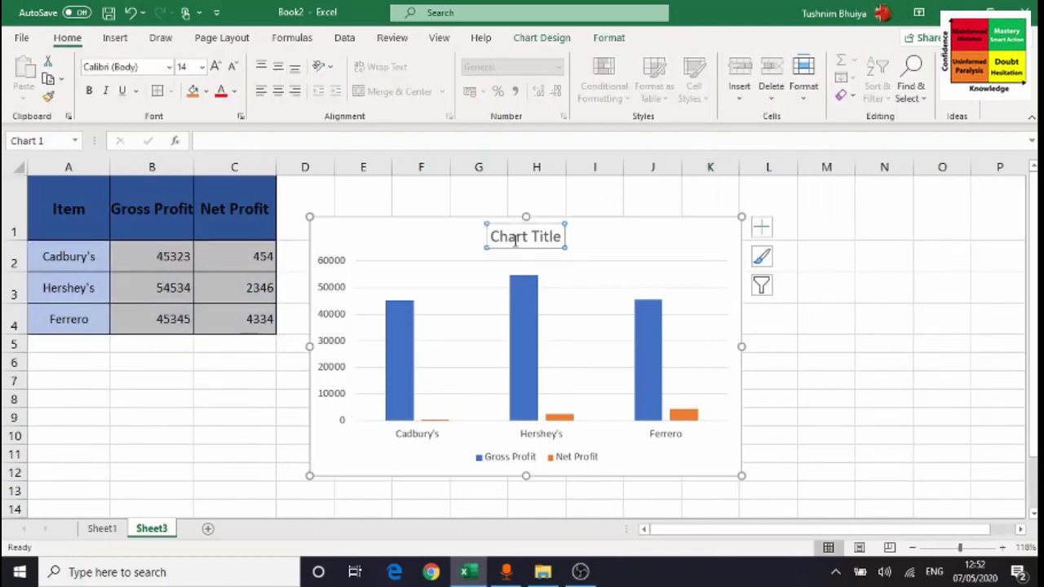
pyautogui.moveTo(562, 235); pyautogui.dragTo(492, 236)
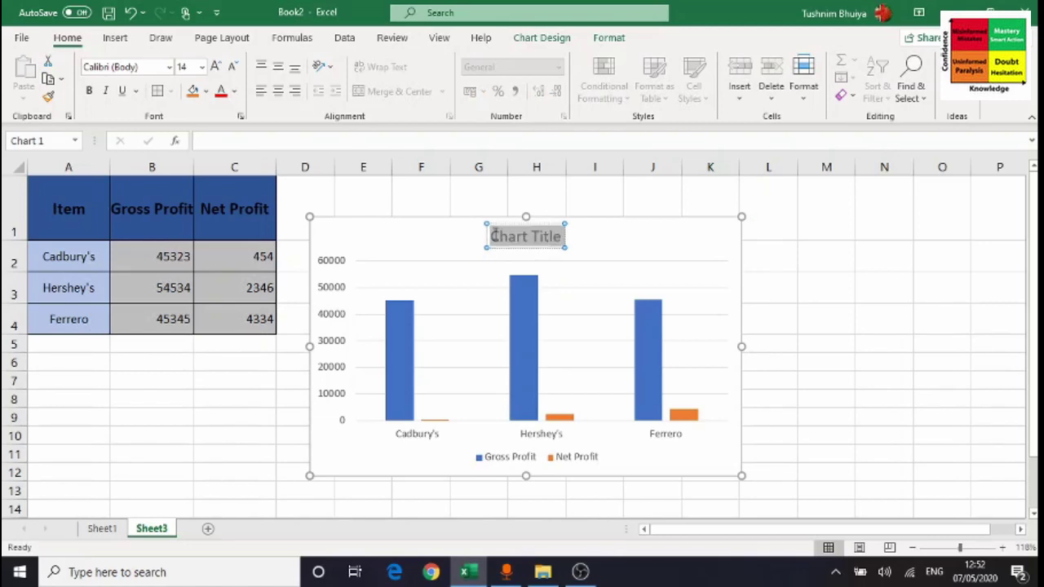
pyautogui.write('Choc')
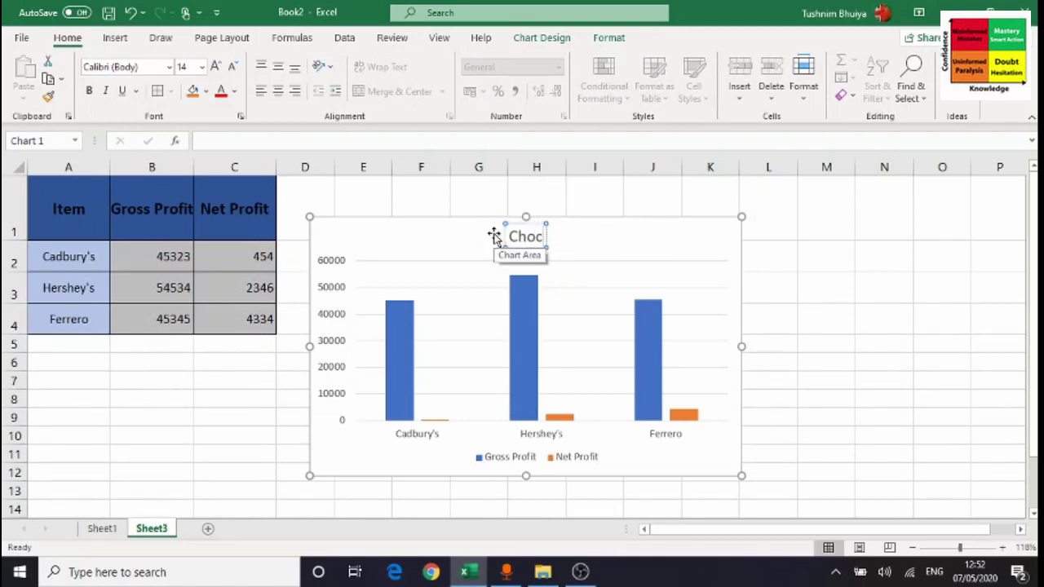
pyautogui.write('olates')
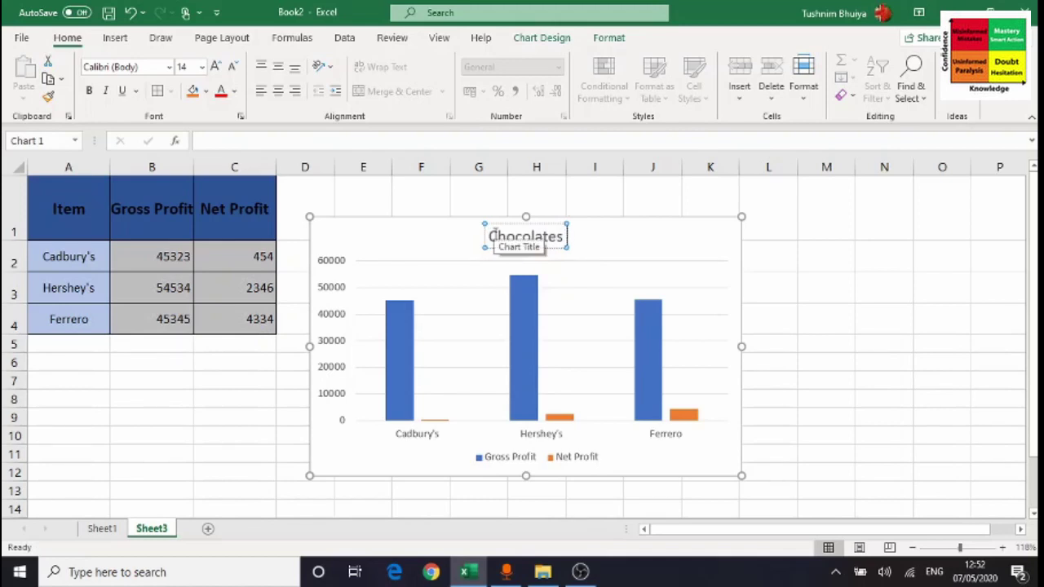
pyautogui.write(' Sales')
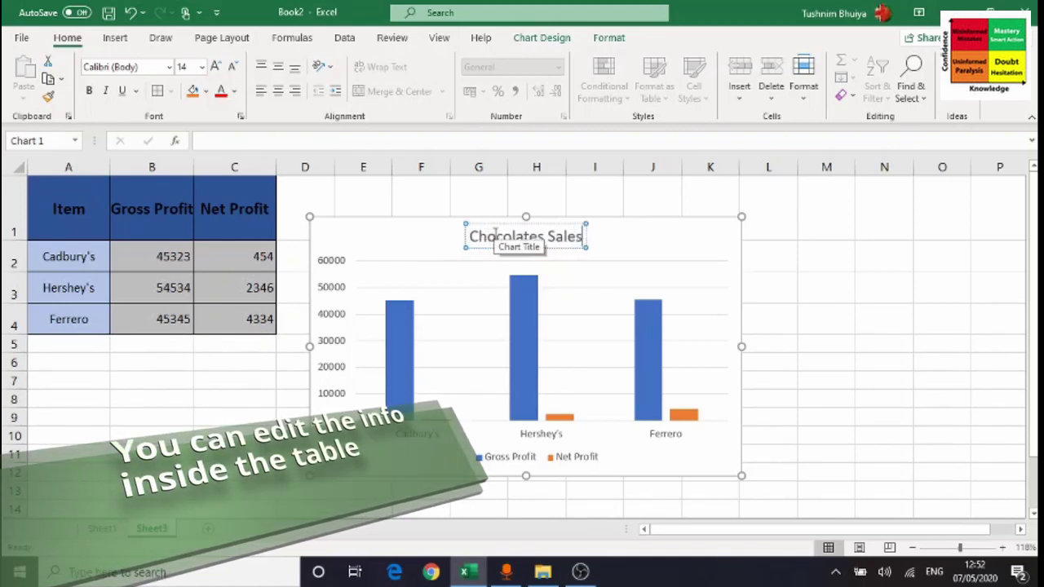
# - Finish editing the title and move the Chocolates Sales chart to the right so it starts at about column H
pyautogui.click(831, 225)
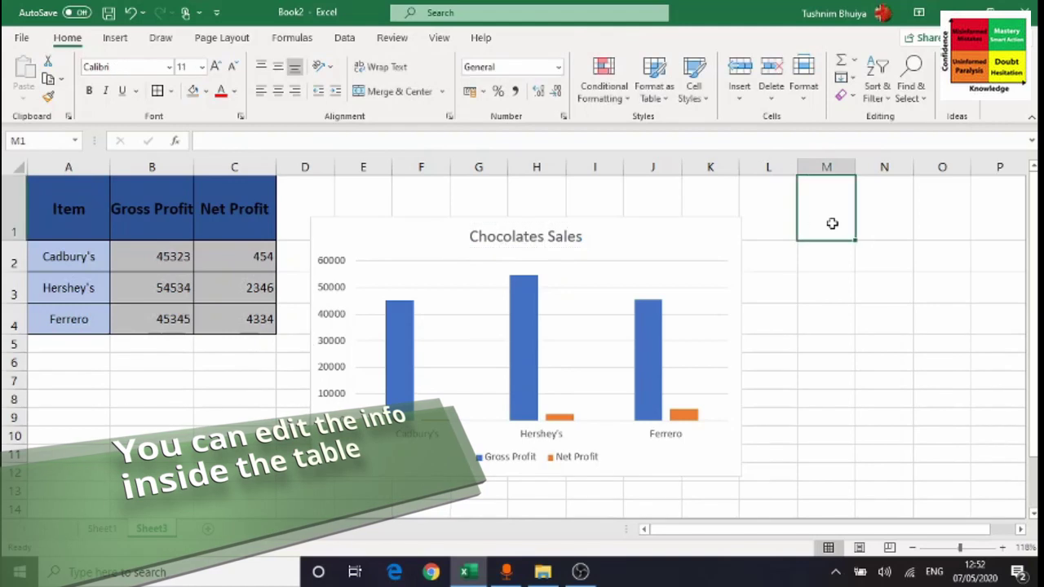
pyautogui.click(655, 219)
pyautogui.moveTo(655, 219); pyautogui.dragTo(851, 192)
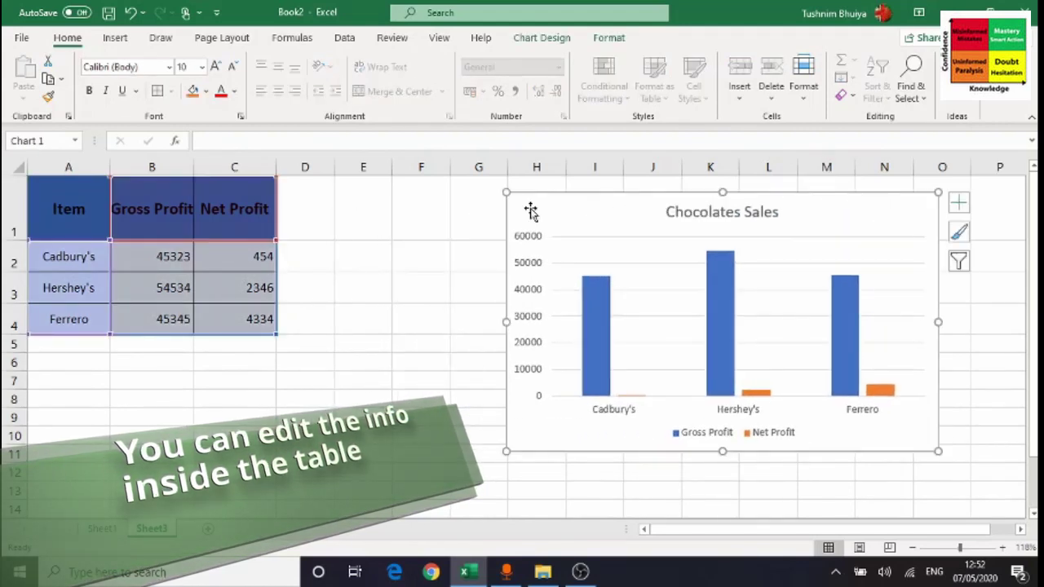
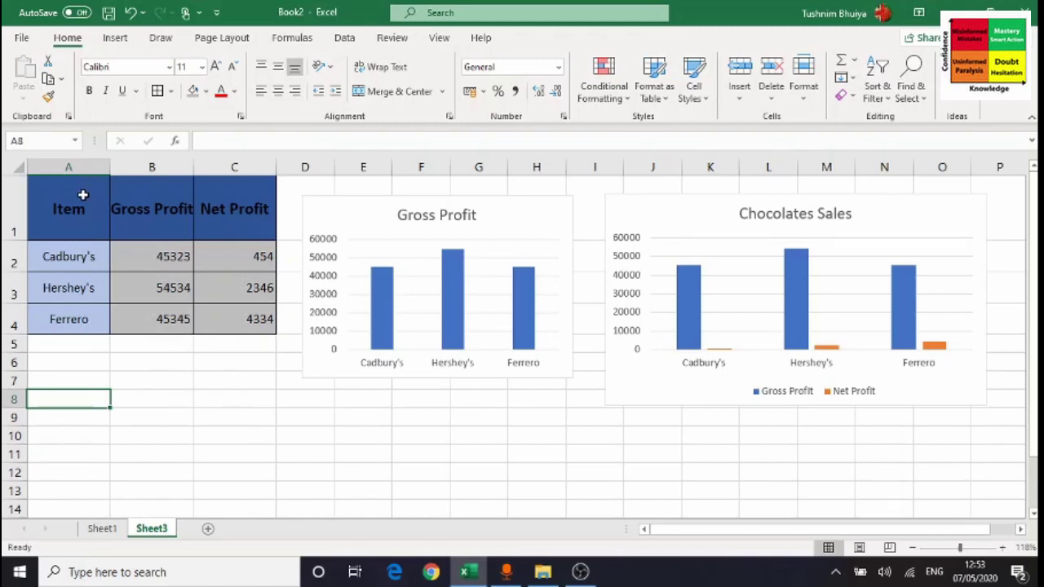
pyautogui.moveTo(58, 181); pyautogui.dragTo(39, 334)
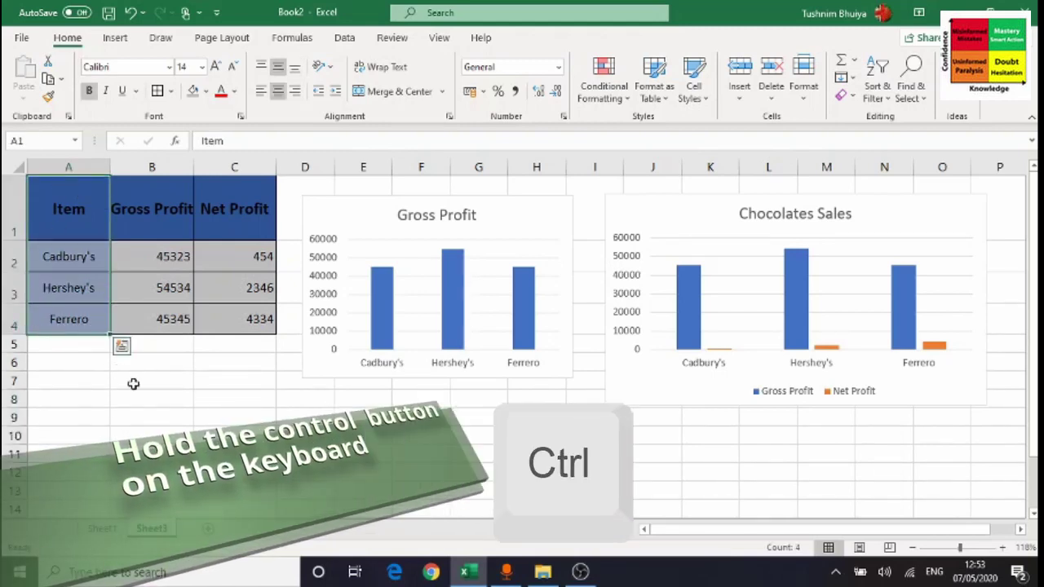
pyautogui.moveTo(245, 194); pyautogui.dragTo(234, 315)
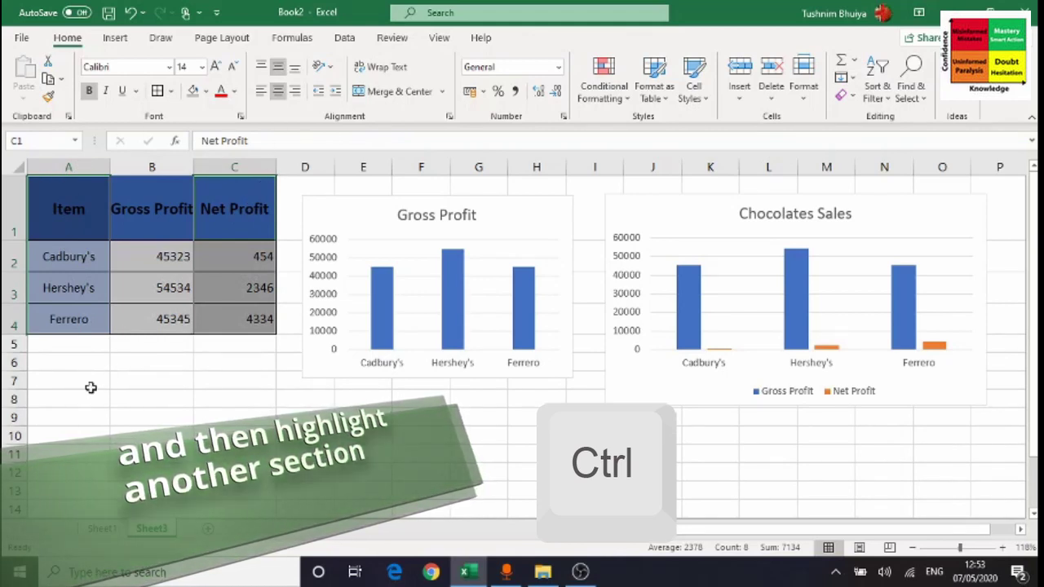
pyautogui.click(117, 380)
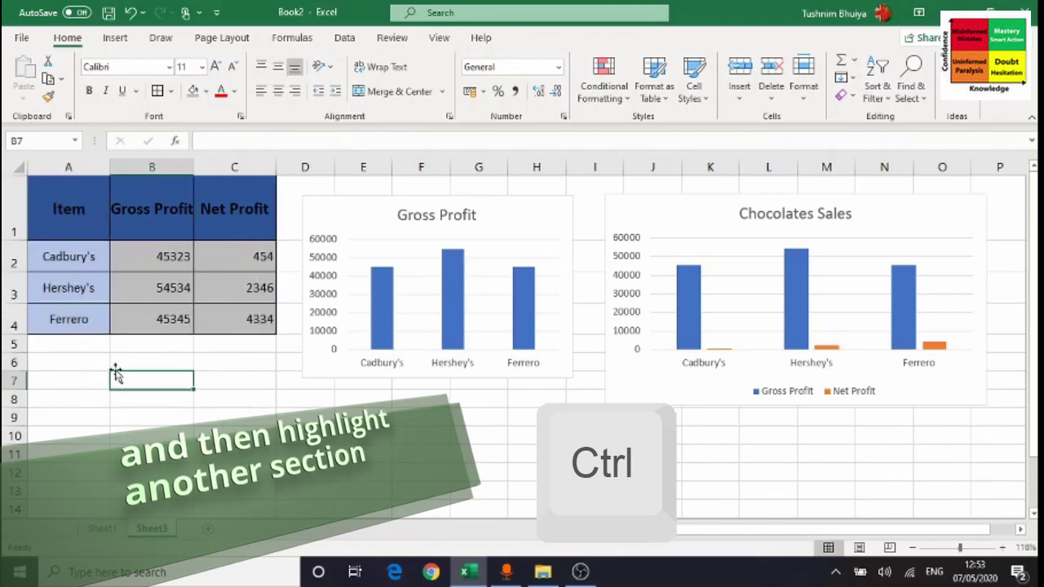
# - Insert a 2-D clustered column chart from the Item and Net Profit columns, A1 to A4 and C1 to C4
pyautogui.click(57, 185)
pyautogui.moveTo(57, 184); pyautogui.dragTo(80, 322)
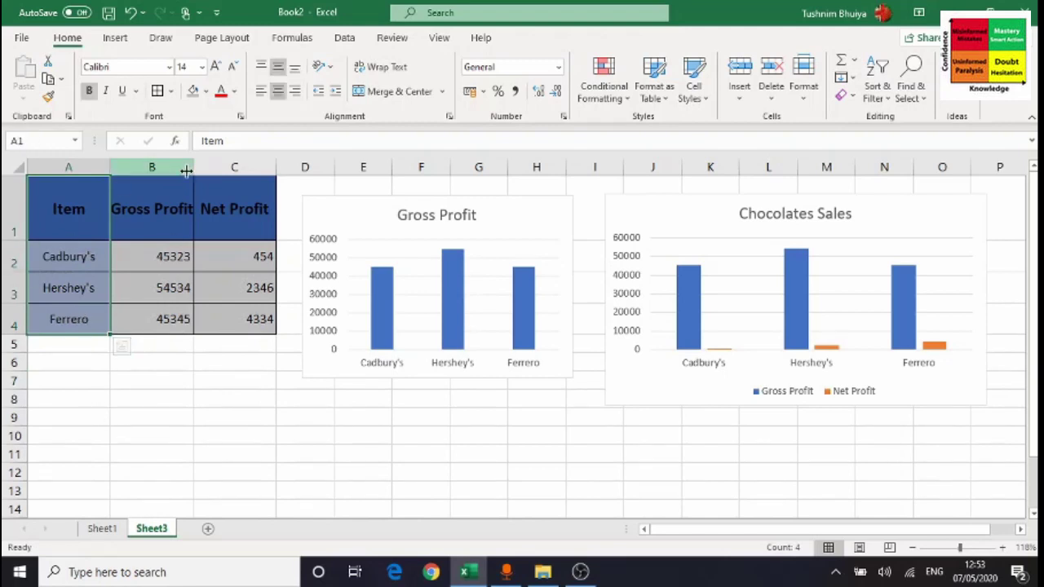
pyautogui.keyDown('ctrl'); pyautogui.click(233, 196); pyautogui.keyUp('ctrl')
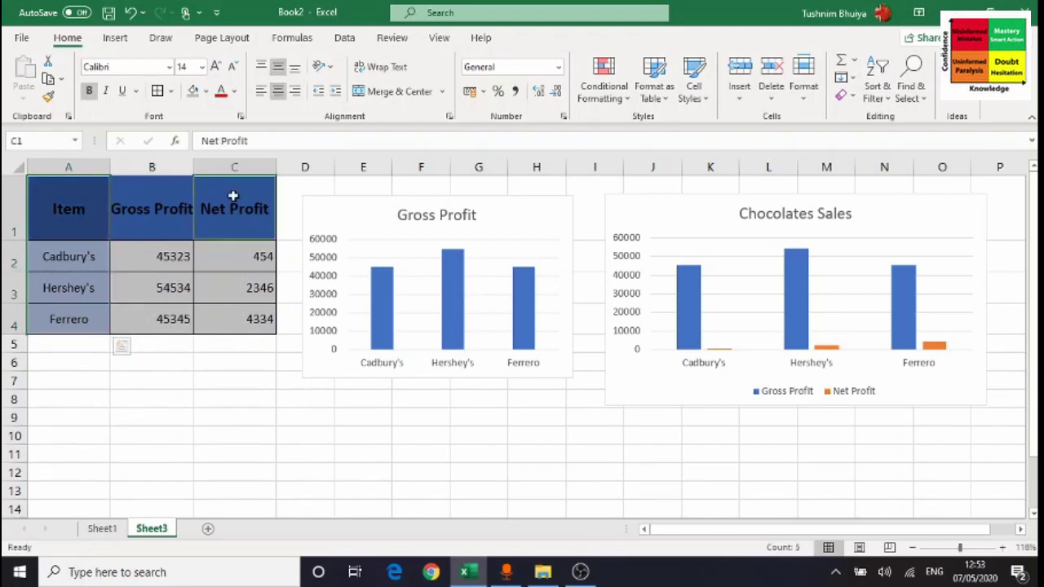
pyautogui.moveTo(232, 196); pyautogui.dragTo(233, 319)
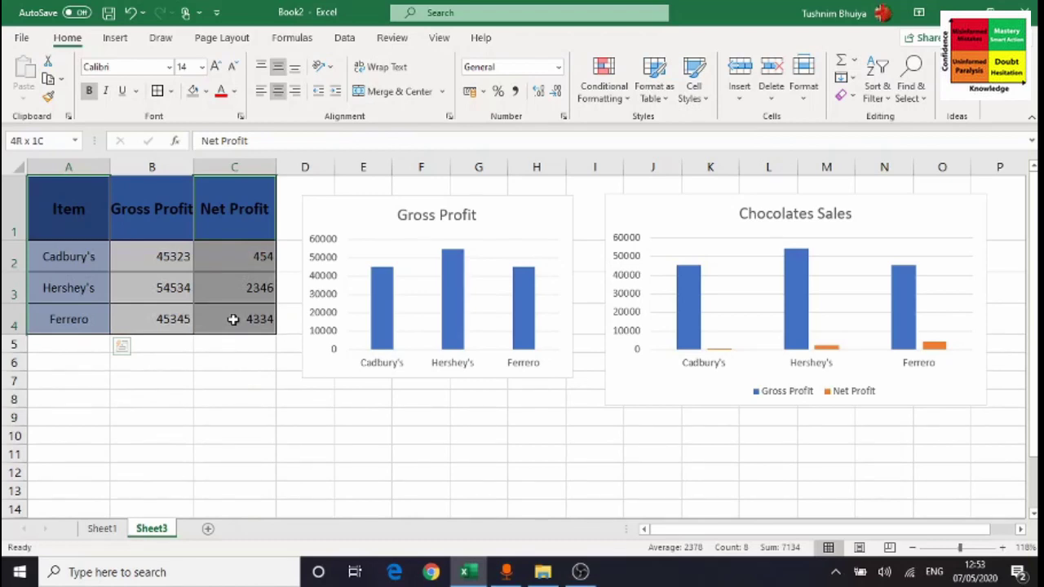
pyautogui.moveTo(233, 318); pyautogui.dragTo(233, 318)
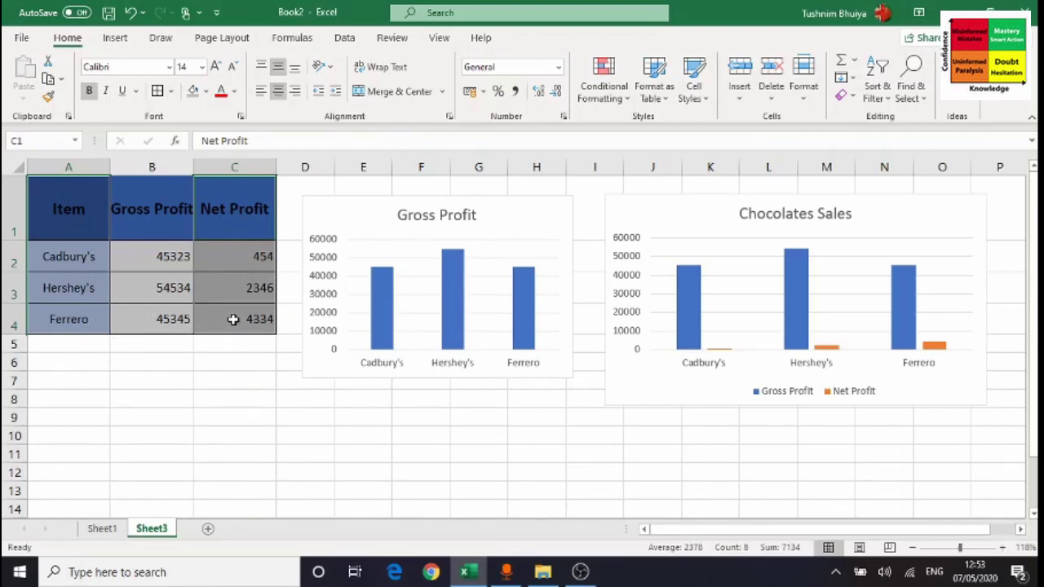
pyautogui.click(121, 38)
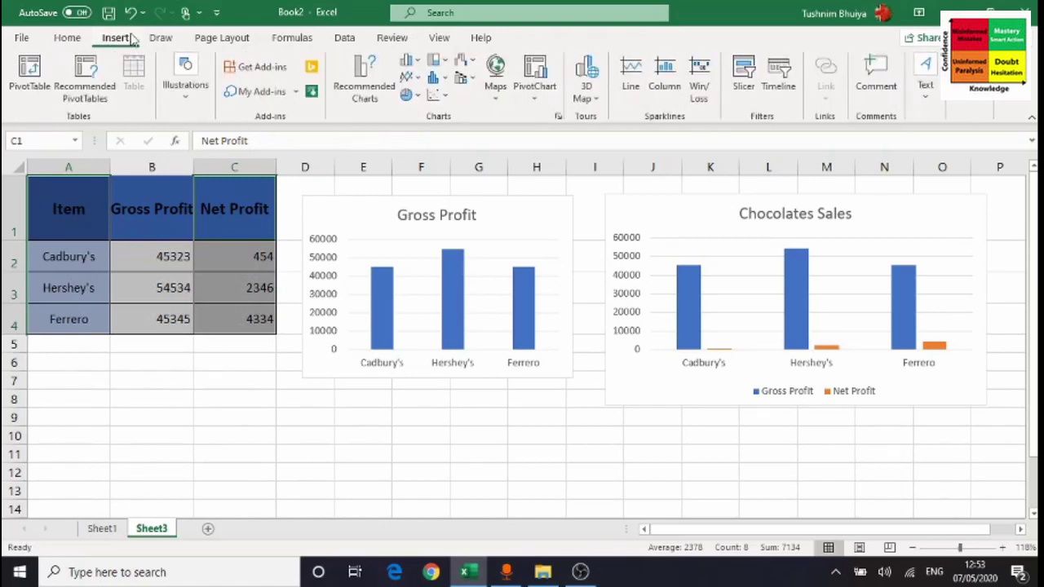
pyautogui.click(420, 63)
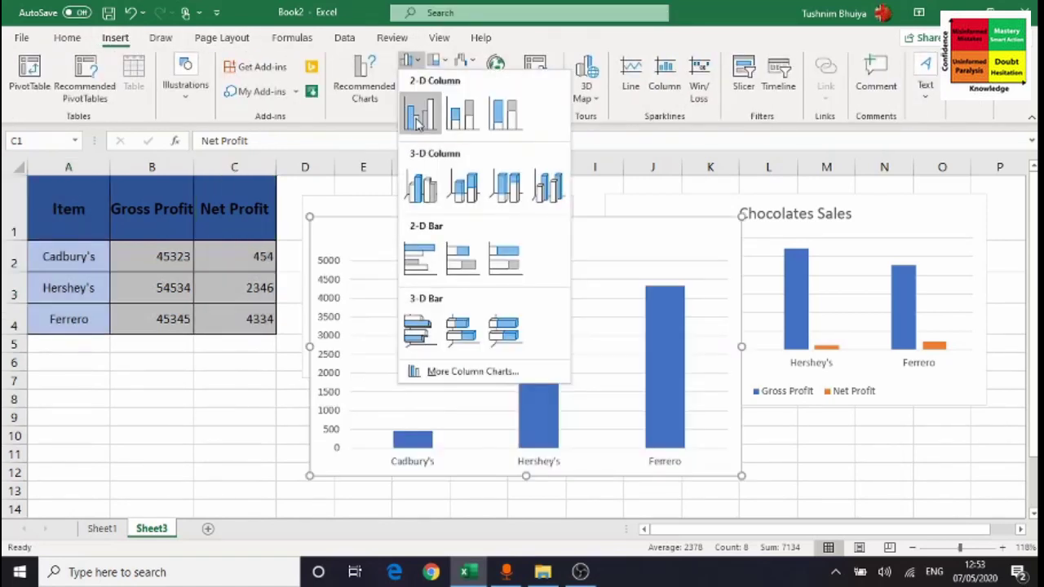
pyautogui.click(418, 119)
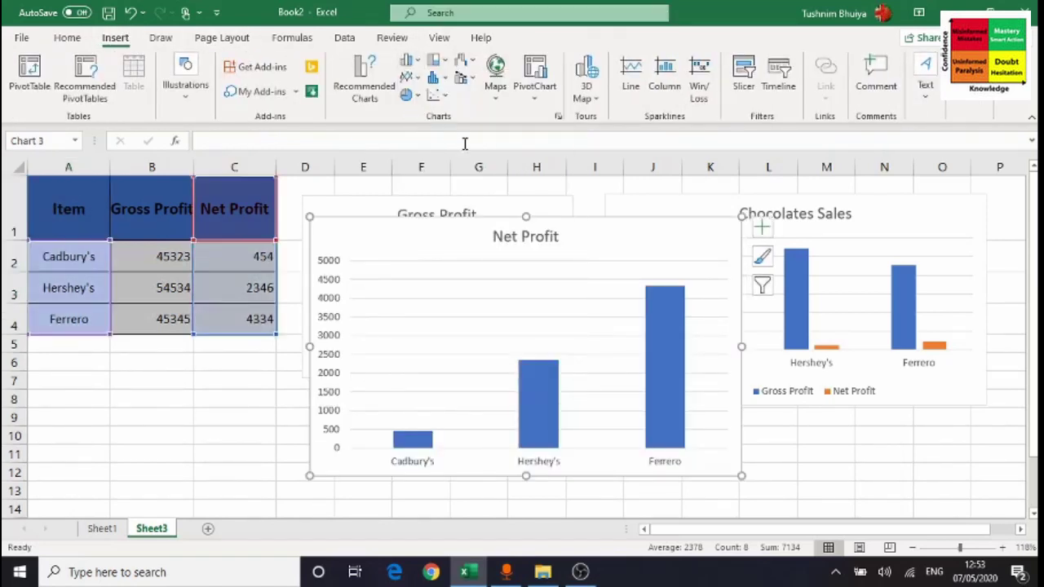
# - Shrink the new Net Profit chart beneath the table and delete it from the sheet
pyautogui.moveTo(483, 230); pyautogui.dragTo(257, 259)
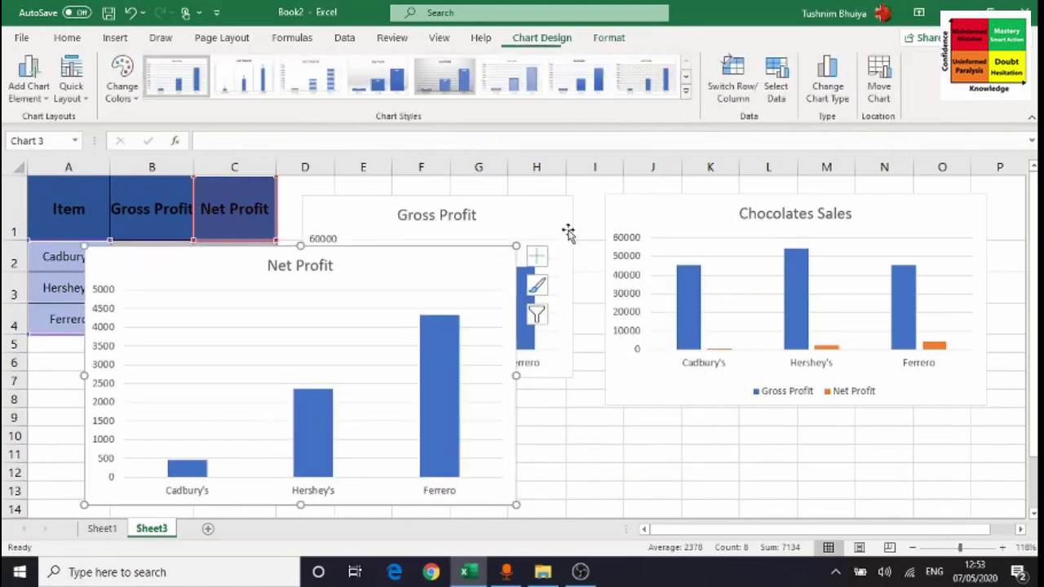
pyautogui.moveTo(515, 246); pyautogui.dragTo(252, 353)
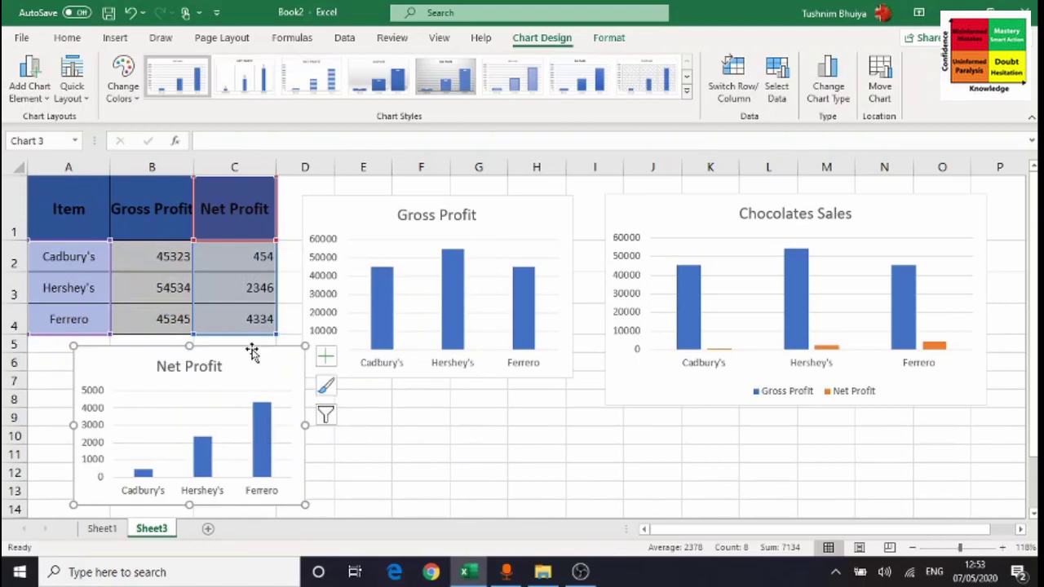
pyautogui.press('Delete')
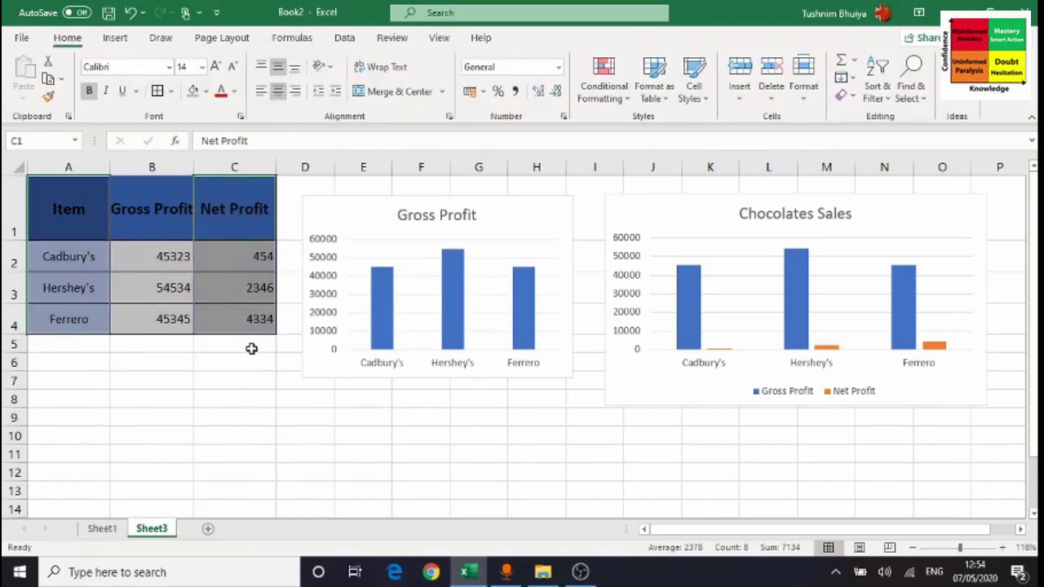
pyautogui.click(126, 390)
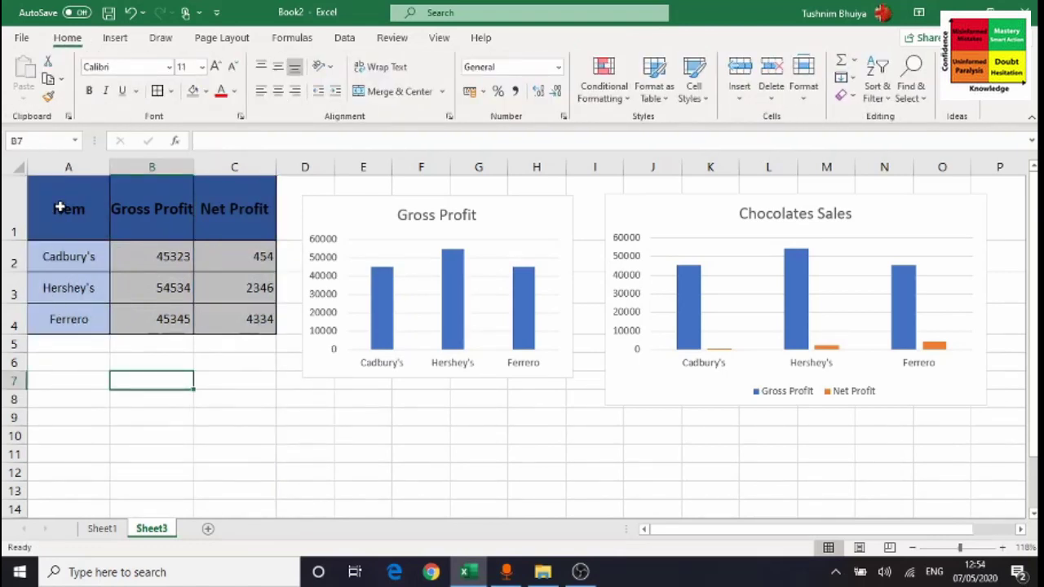
# - Create a 2-D clustered column chart of only the net profit per item, using A1 to A4 and C1 to C4
pyautogui.moveTo(58, 205); pyautogui.dragTo(57, 314)
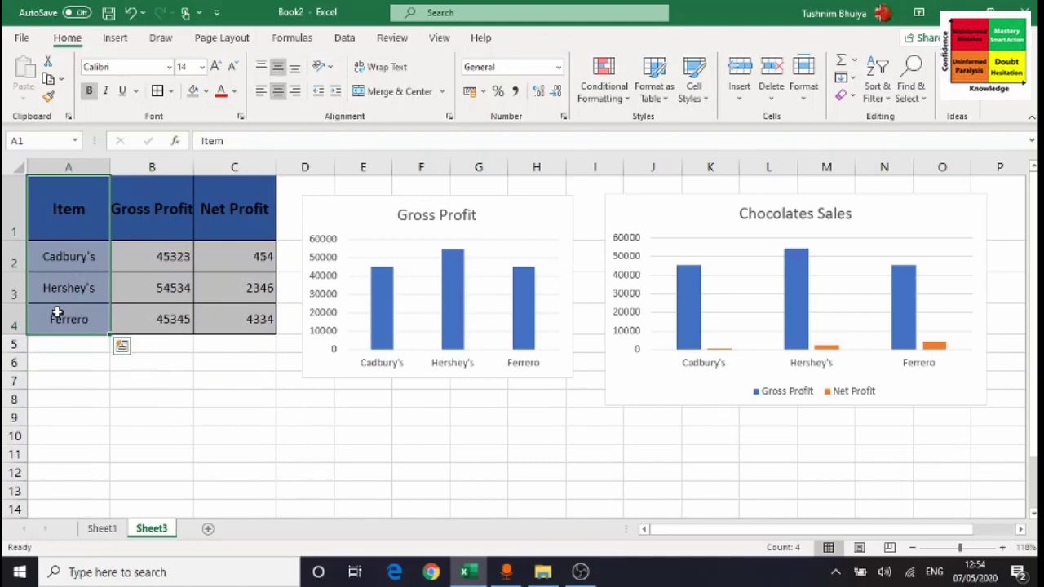
pyautogui.keyDown('ctrl'); pyautogui.moveTo(248, 188); pyautogui.dragTo(235, 325); pyautogui.keyUp('ctrl')
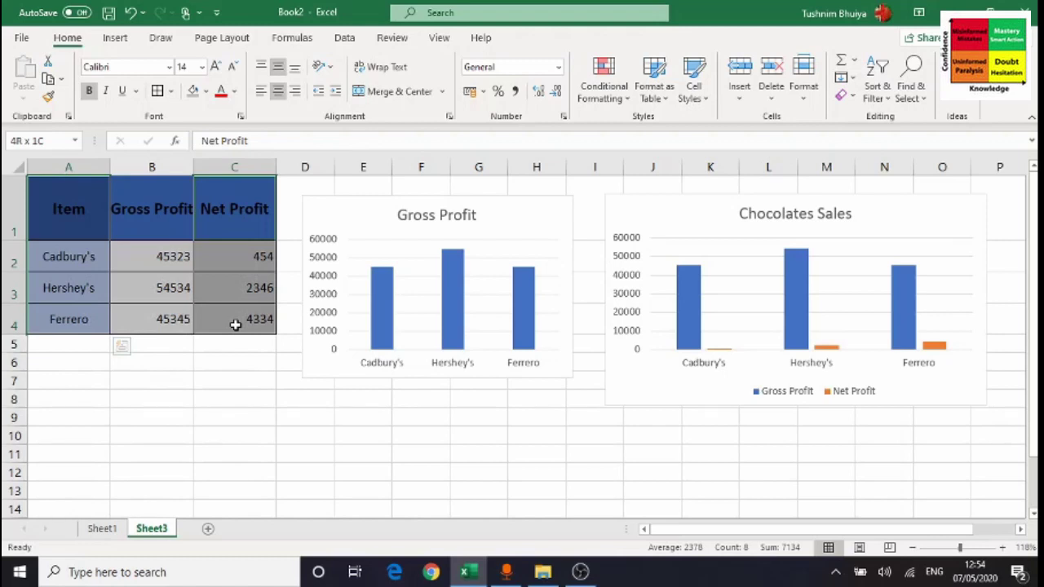
pyautogui.keyDown('ctrl'); pyautogui.moveTo(235, 325); pyautogui.dragTo(235, 324); pyautogui.keyUp('ctrl')
pyautogui.click(115, 40)
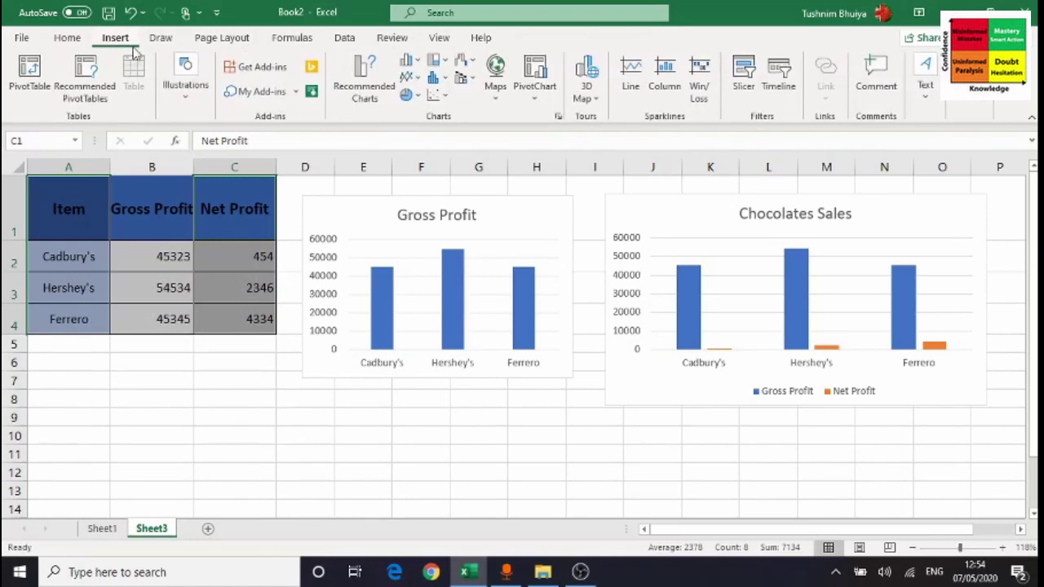
pyautogui.click(411, 61)
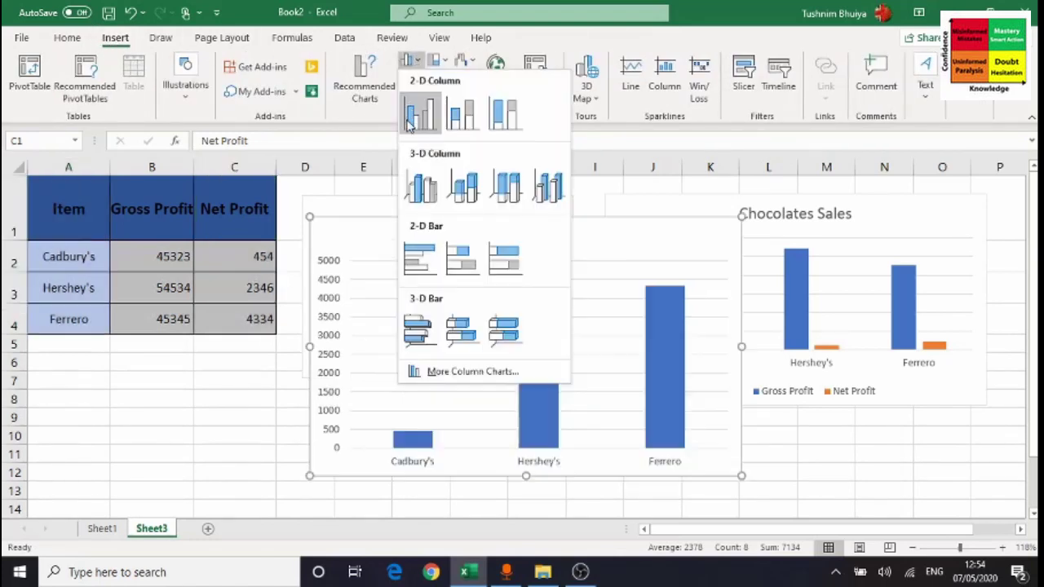
pyautogui.click(419, 115)
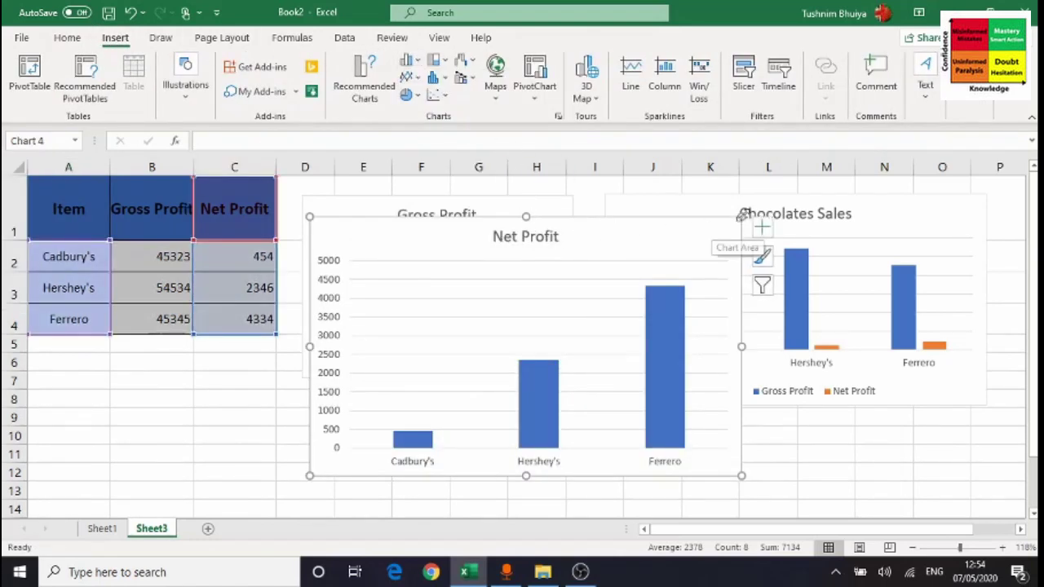
# - Shrink the Net Profit chart, place it below the table at about A8 to E16, and deselect it
pyautogui.moveTo(699, 221); pyautogui.dragTo(552, 246)
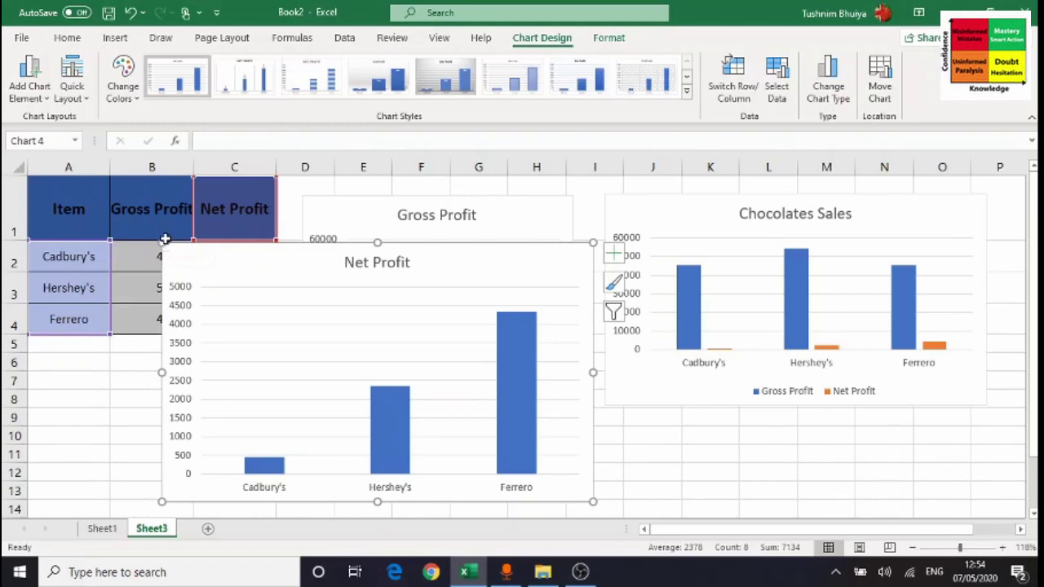
pyautogui.moveTo(160, 244); pyautogui.dragTo(245, 334)
pyautogui.moveTo(319, 340); pyautogui.dragTo(255, 372)
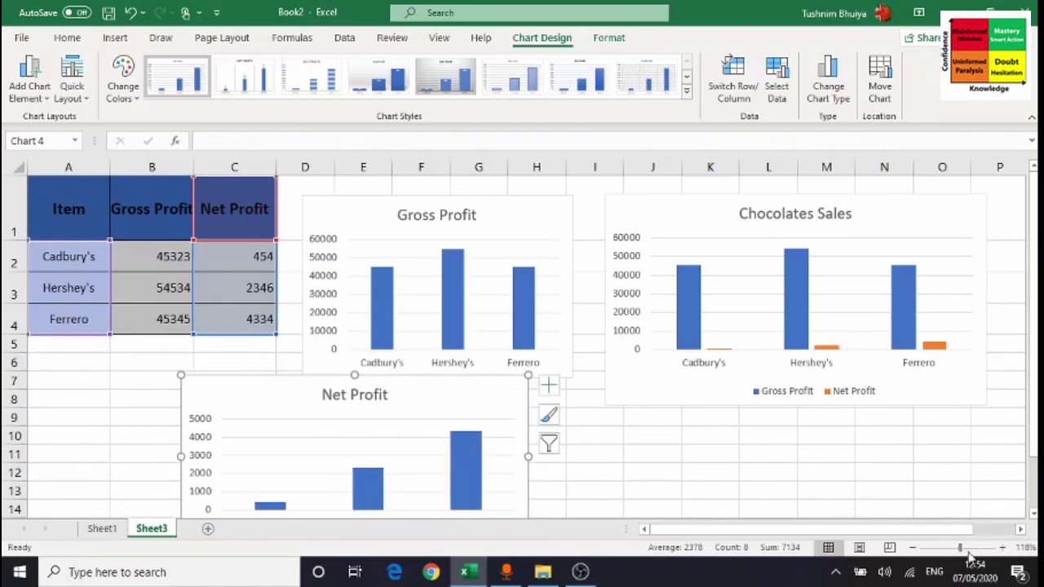
pyautogui.moveTo(960, 550); pyautogui.dragTo(955, 550)
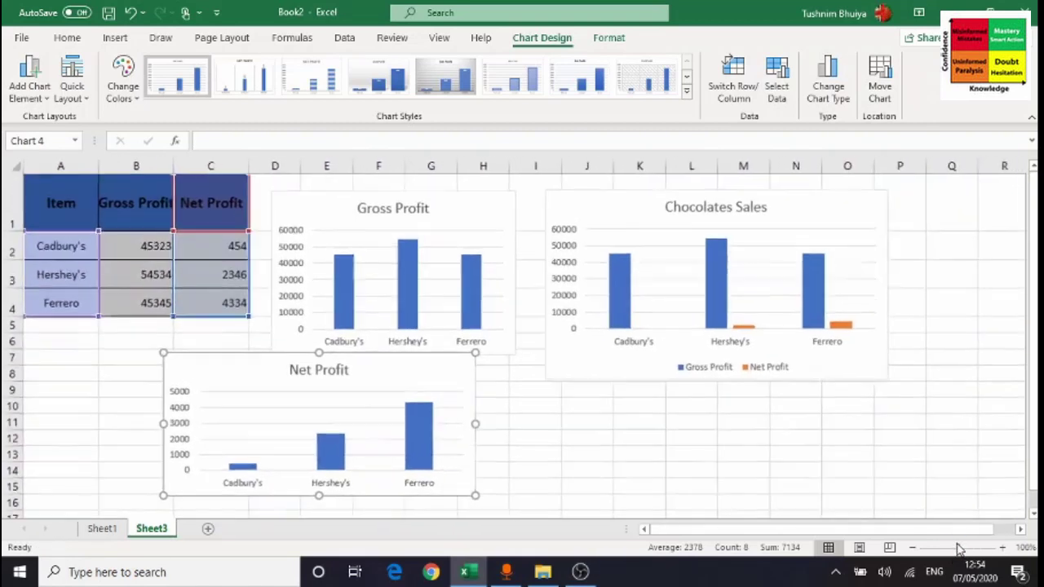
pyautogui.moveTo(310, 343); pyautogui.dragTo(210, 348)
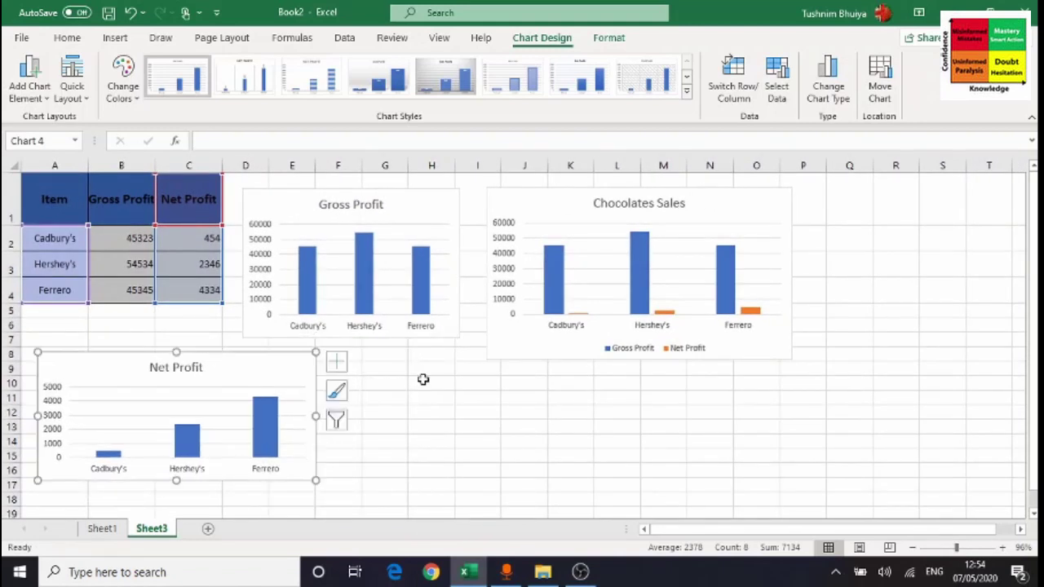
pyautogui.click(483, 410)
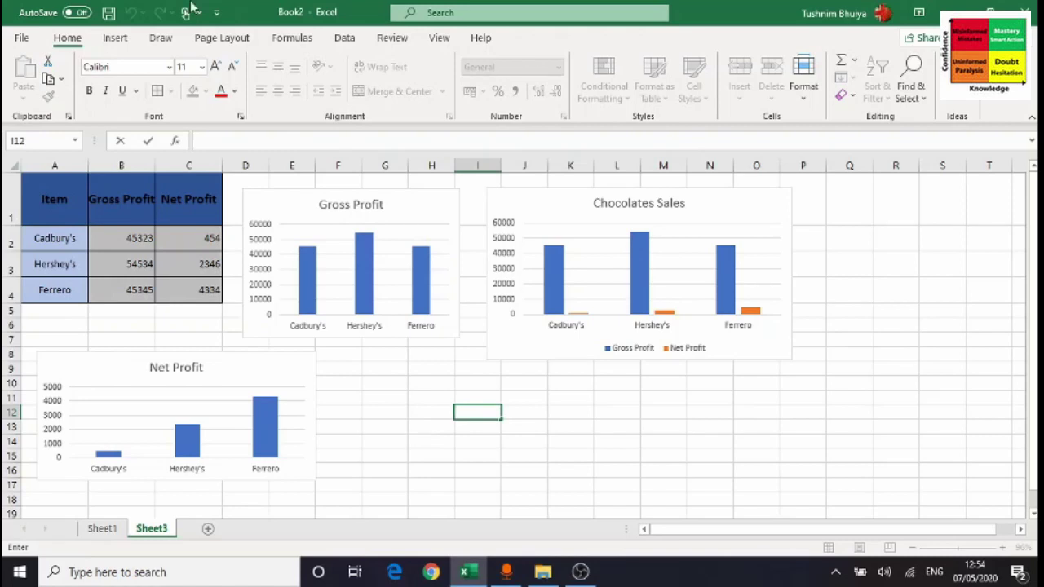
pyautogui.click(114, 39)
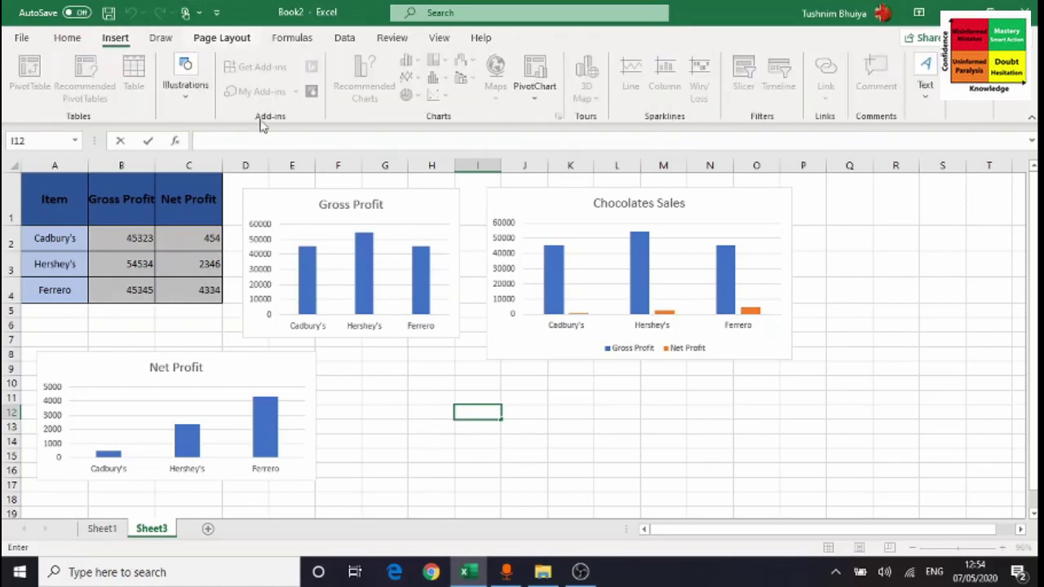
pyautogui.click(351, 381)
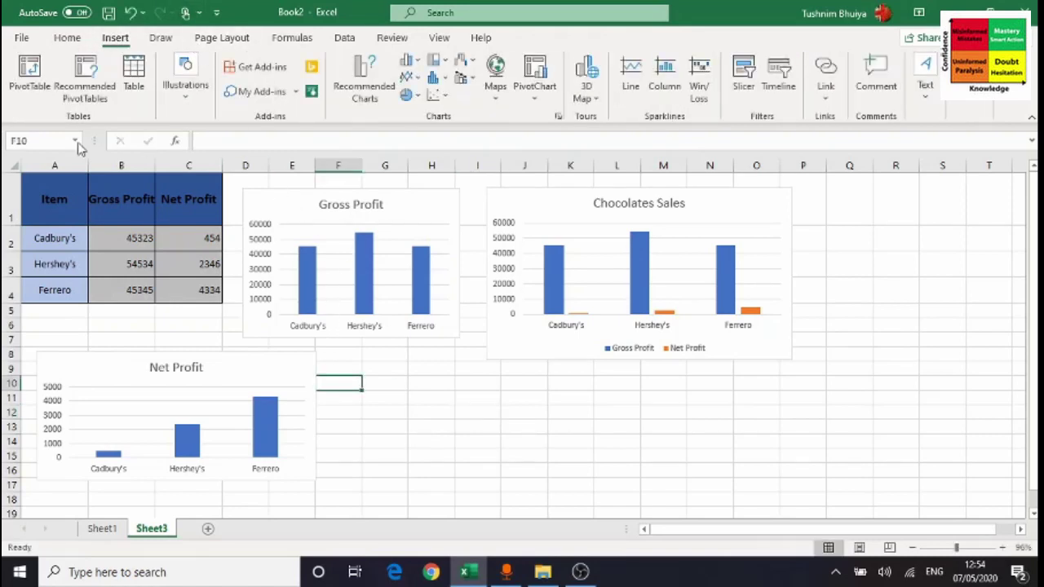